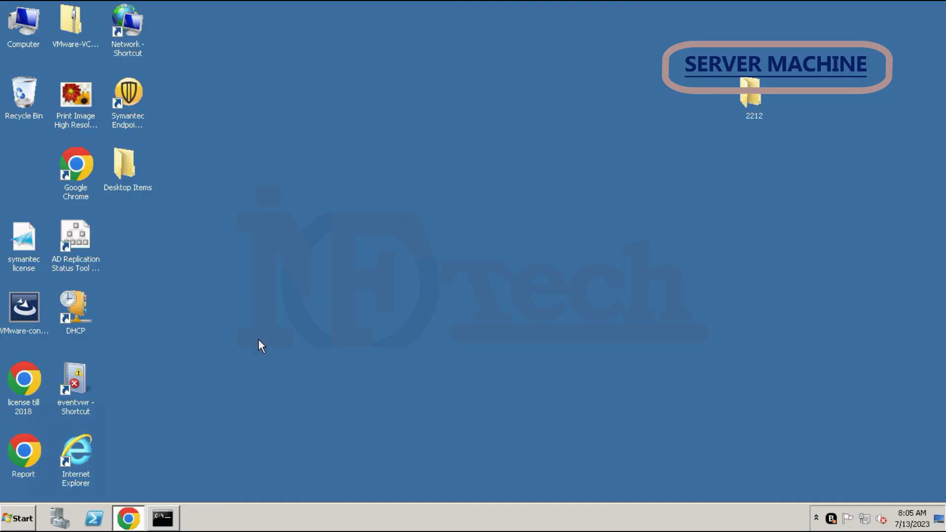
Launch Print Management from Administrative Tools and view the server's installed printers list.
left_click(18, 519)
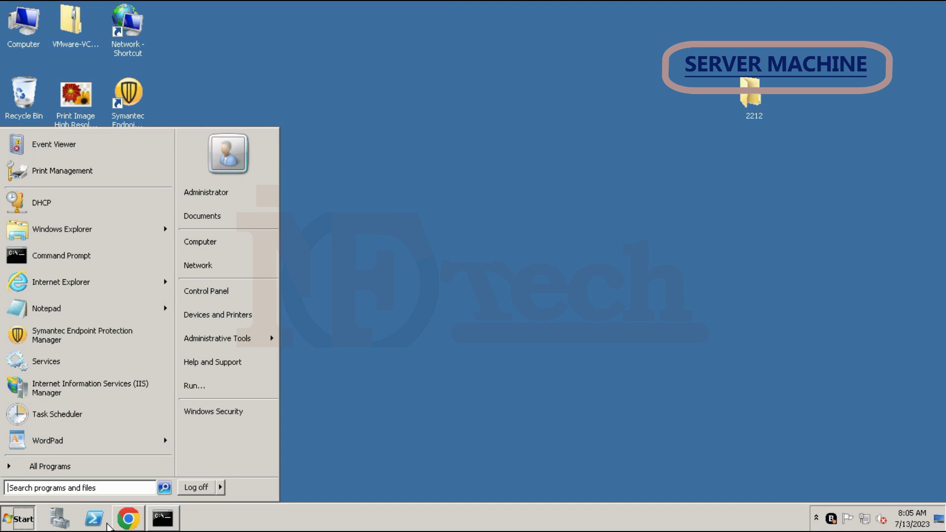
mouse_move(242, 338)
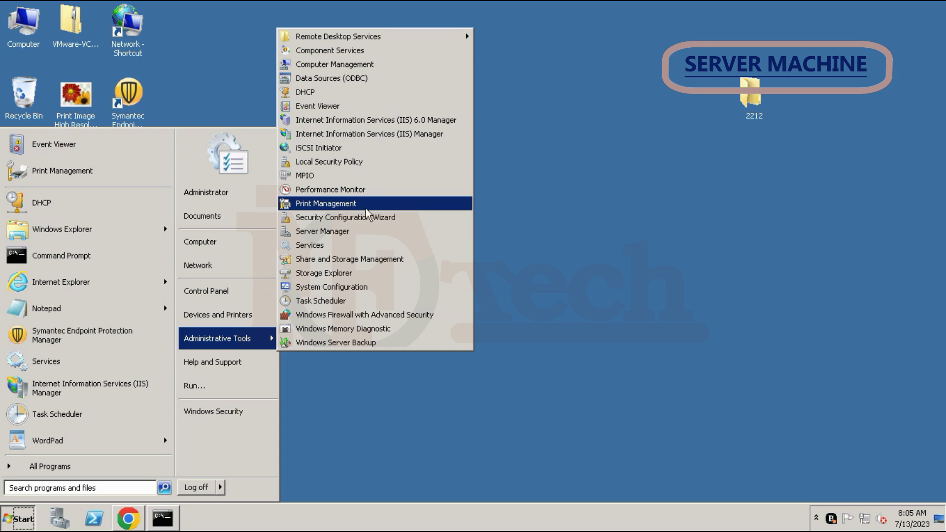
left_click(363, 212)
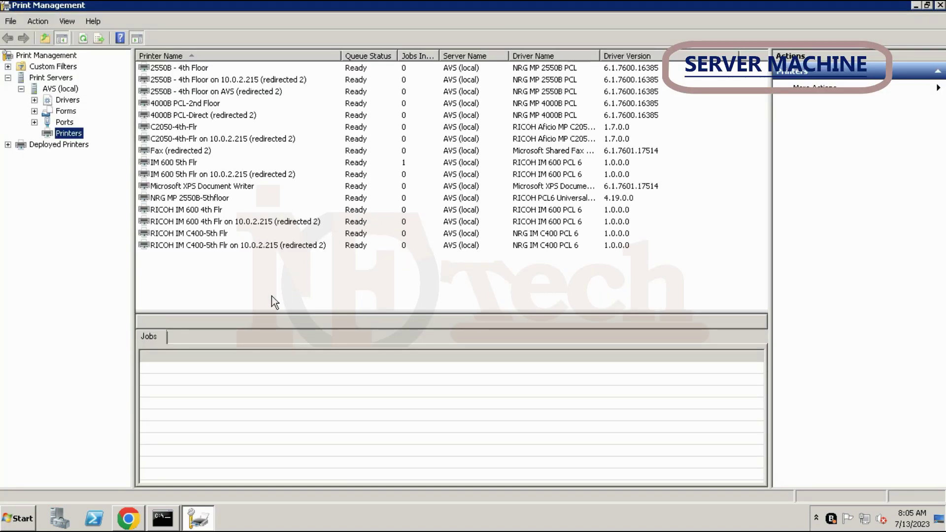
left_click(271, 297)
left_click_drag(243, 287, 283, 61)
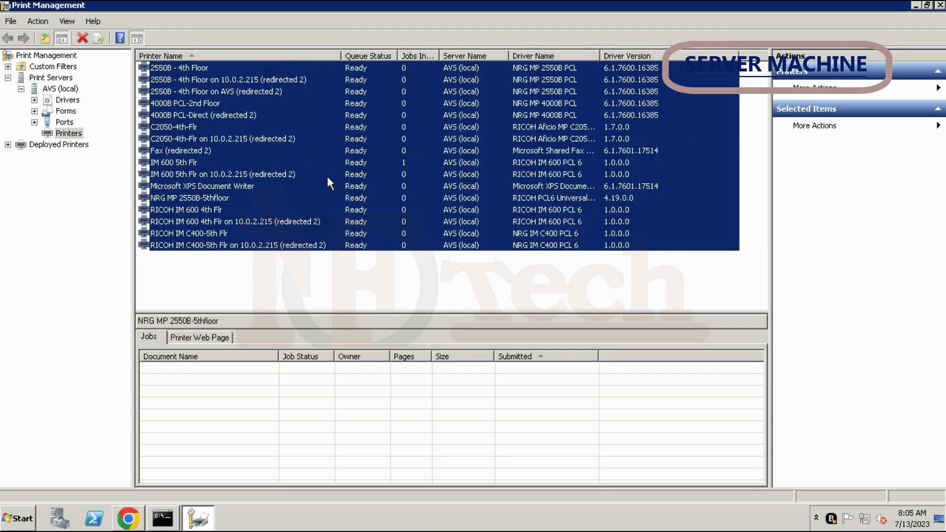
left_click(255, 280)
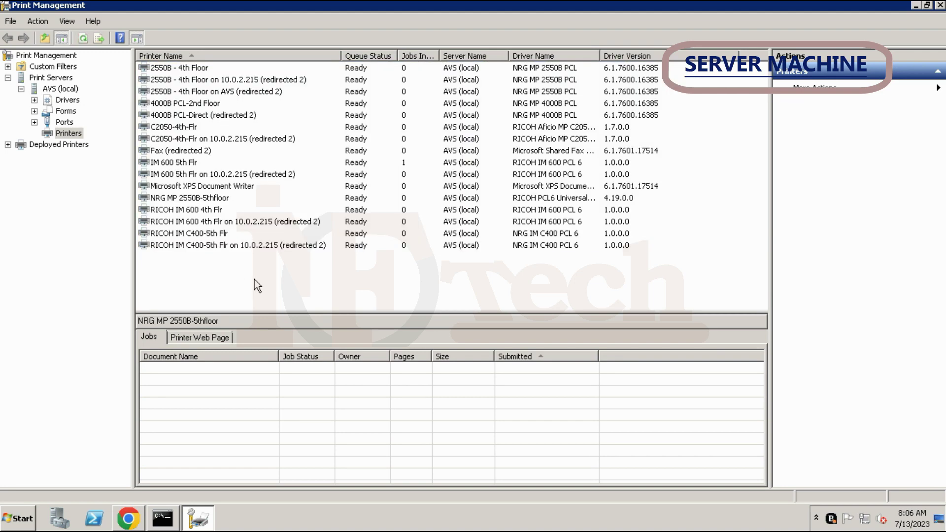
left_click(54, 133)
Start the Add Printer wizard from the Printers category's context menu.
right_click(68, 137)
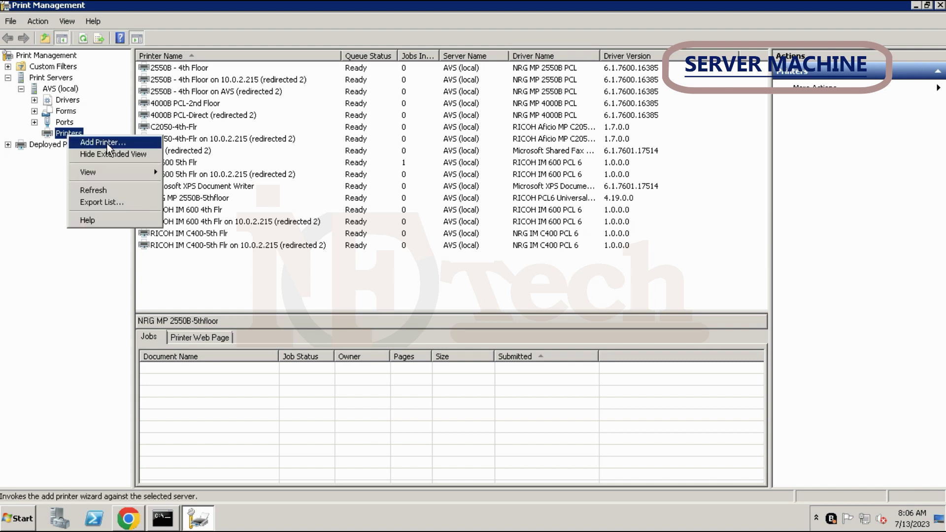
left_click(189, 285)
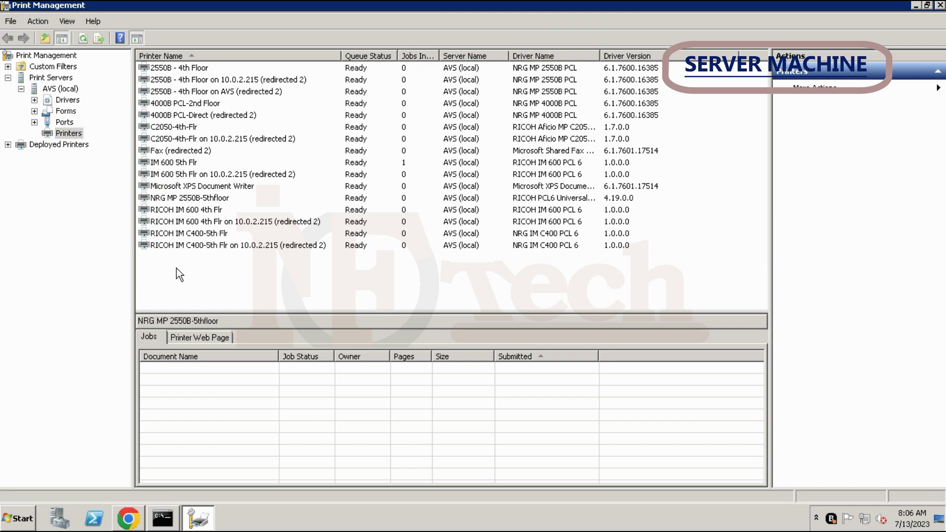
right_click(179, 274)
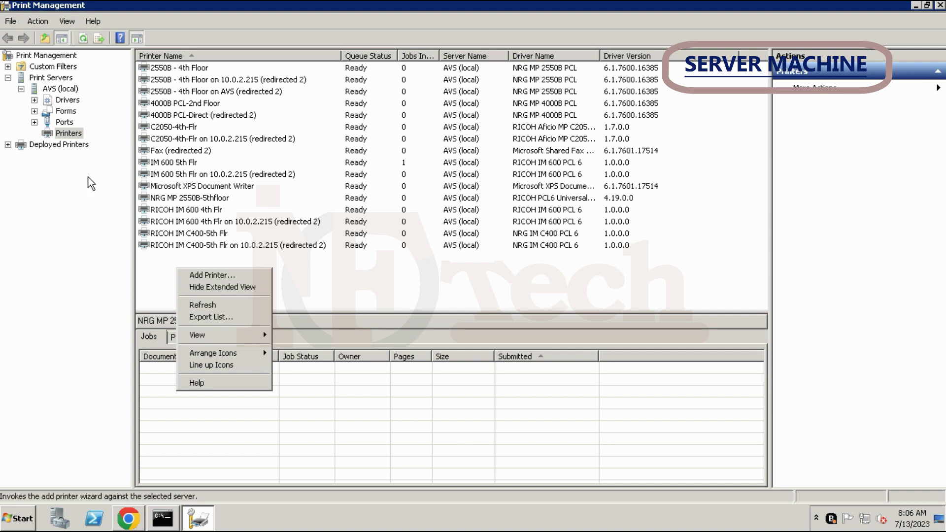
left_click(64, 134)
right_click(63, 135)
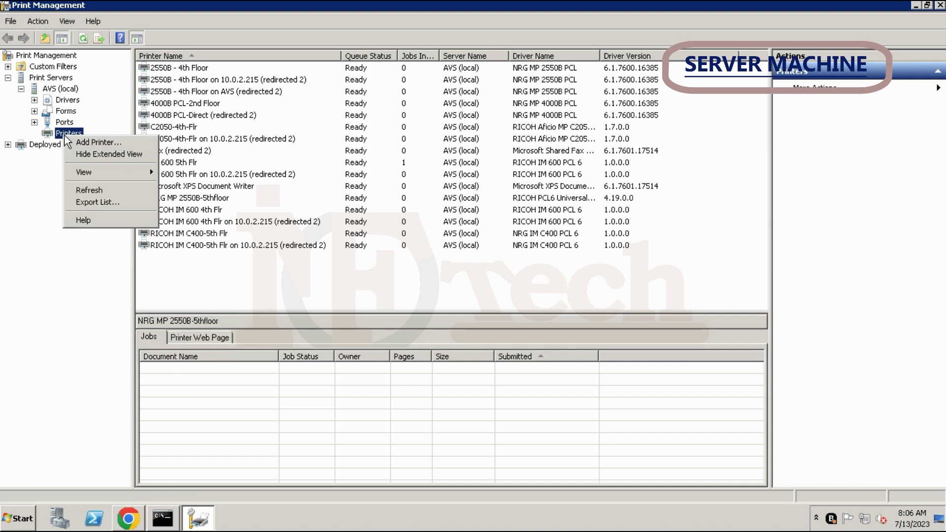
left_click(111, 141)
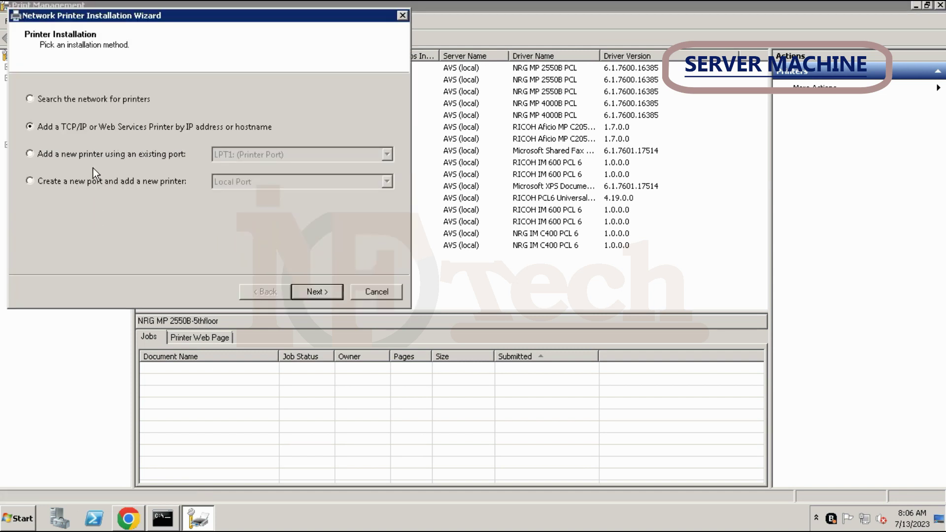
Add a TCP/IP printer with host address 10.0.2.51 and let the wizard detect its port.
left_click(131, 129)
left_click(318, 291)
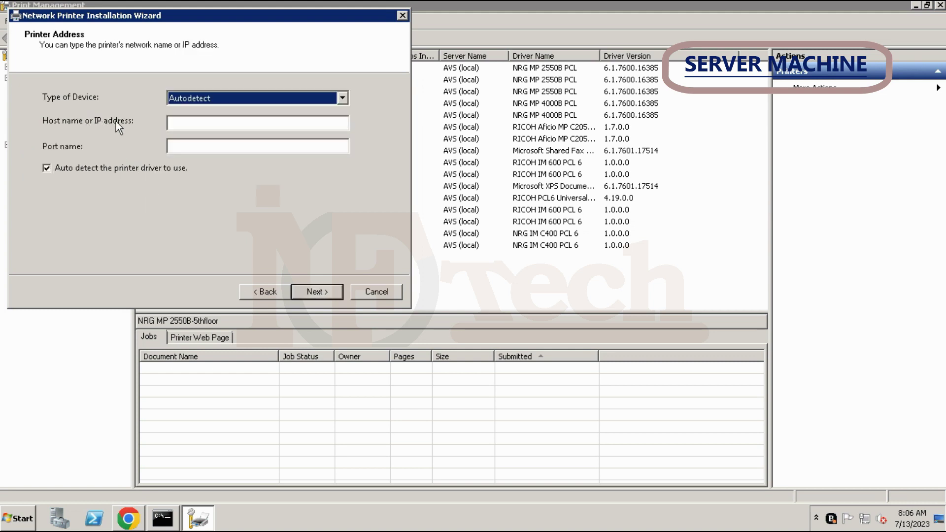
left_click(200, 123)
type("1")
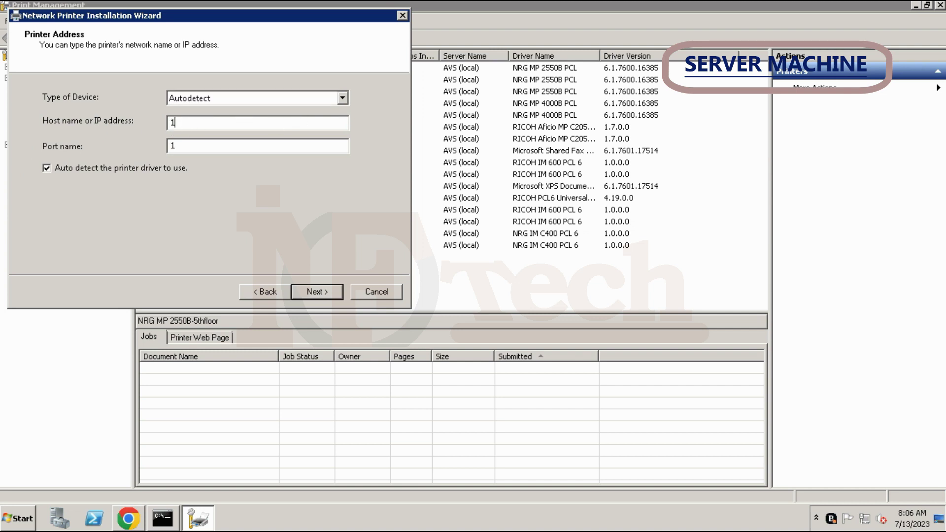
type("0.0.2.51")
left_click(326, 294)
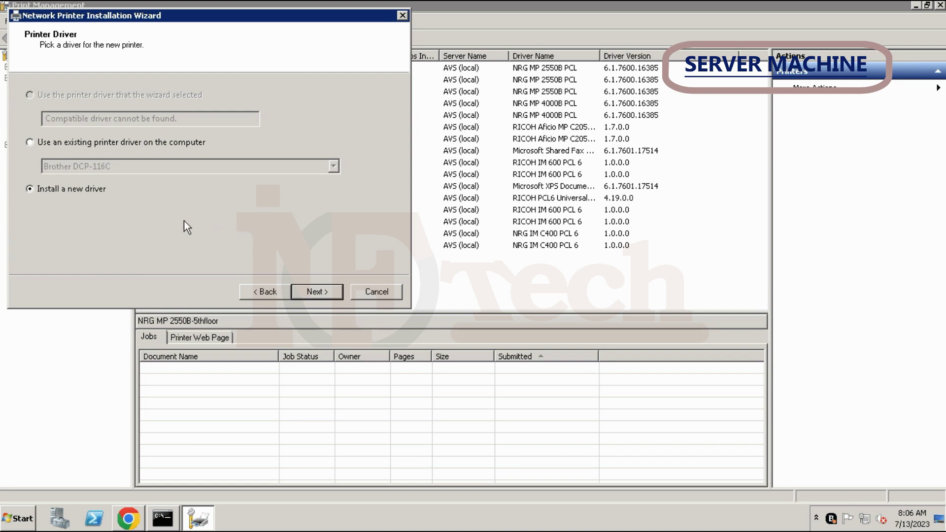
Choose to install a new Gestetner driver from disk and browse for its setup file.
left_click(324, 293)
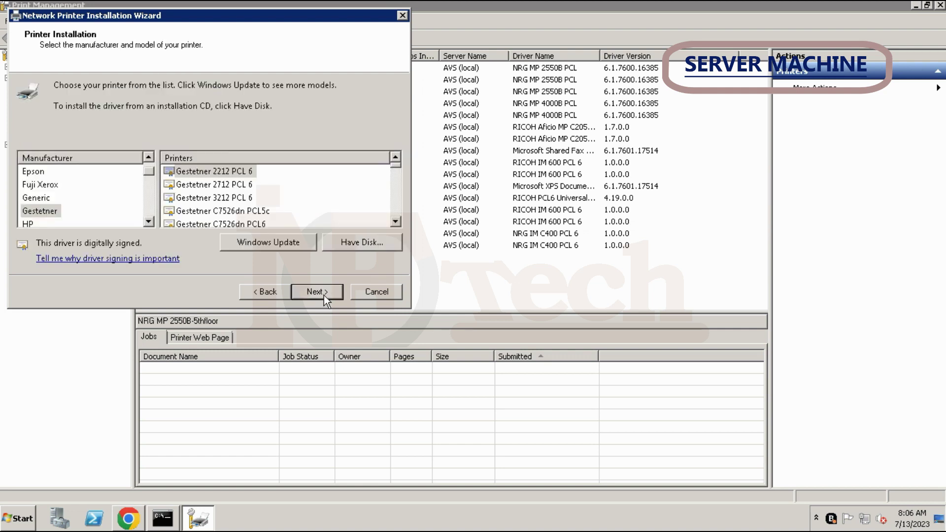
left_click(51, 211)
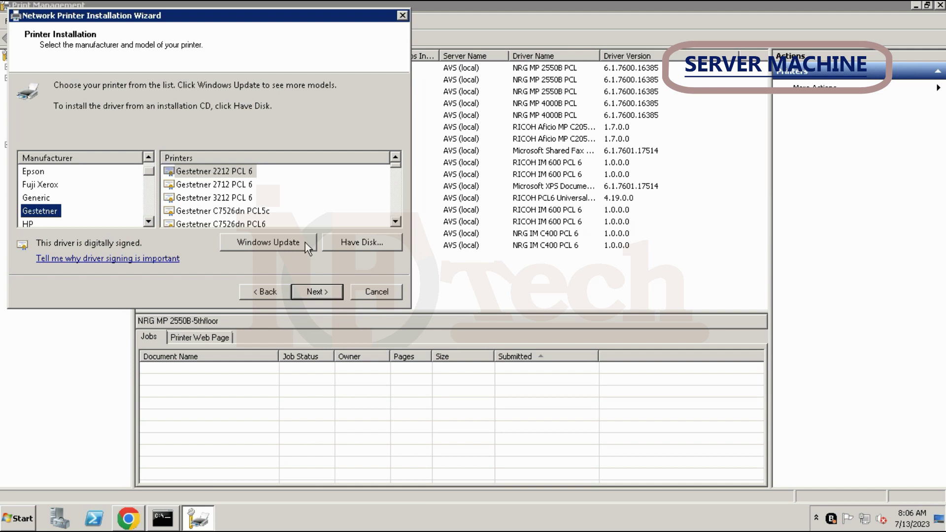
left_click(376, 242)
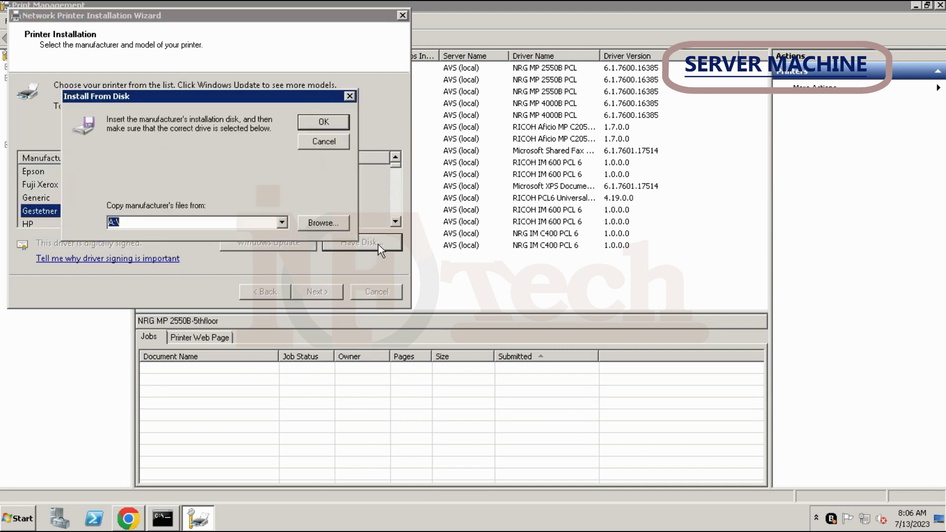
left_click(324, 225)
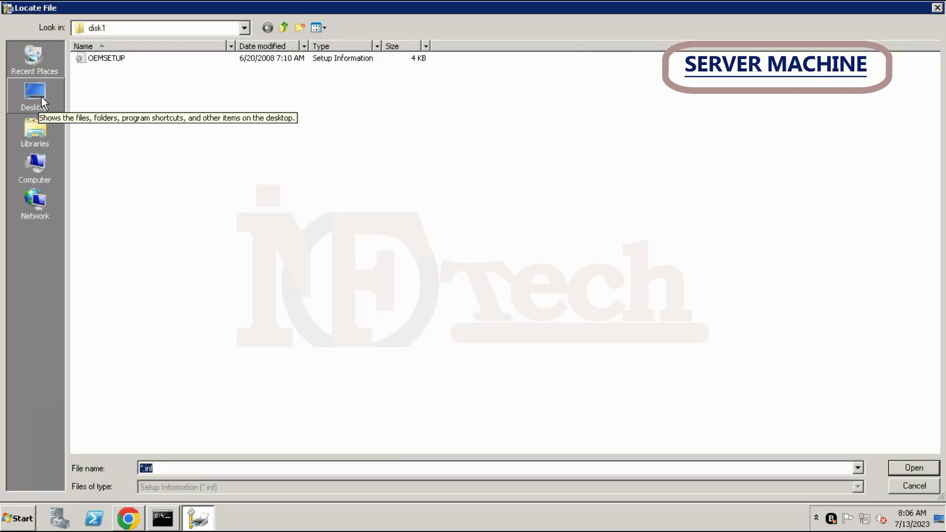
Select OEMSETUP from the desktop folder 2212\2212-win764\g31560en\disk1.
left_click(32, 97)
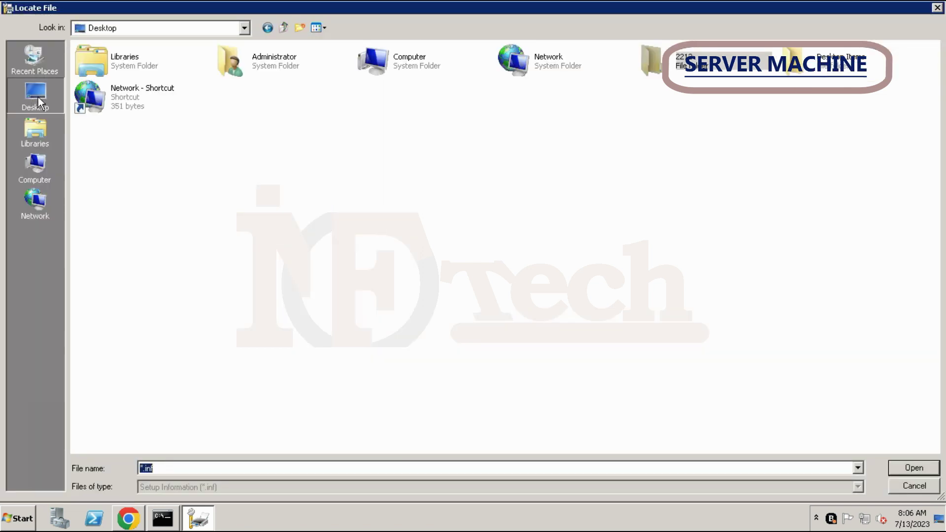
left_click(694, 68)
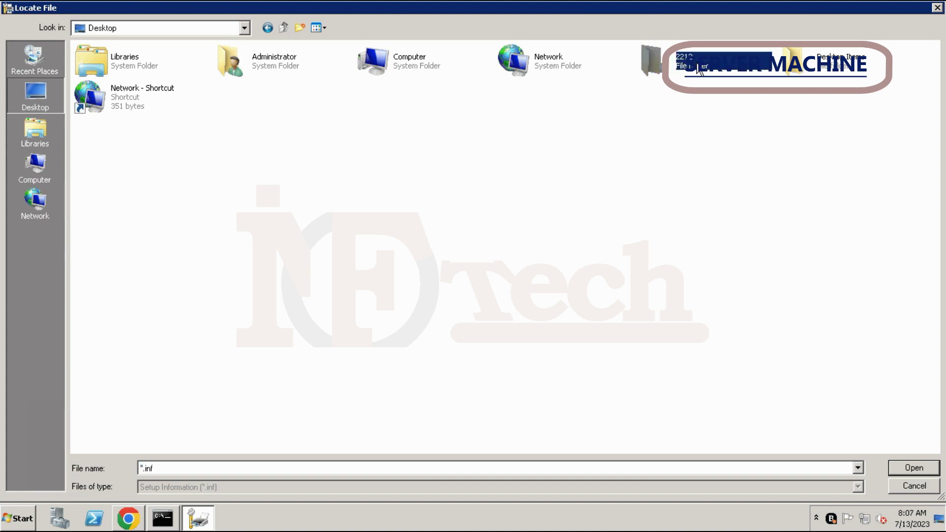
double_click(696, 71)
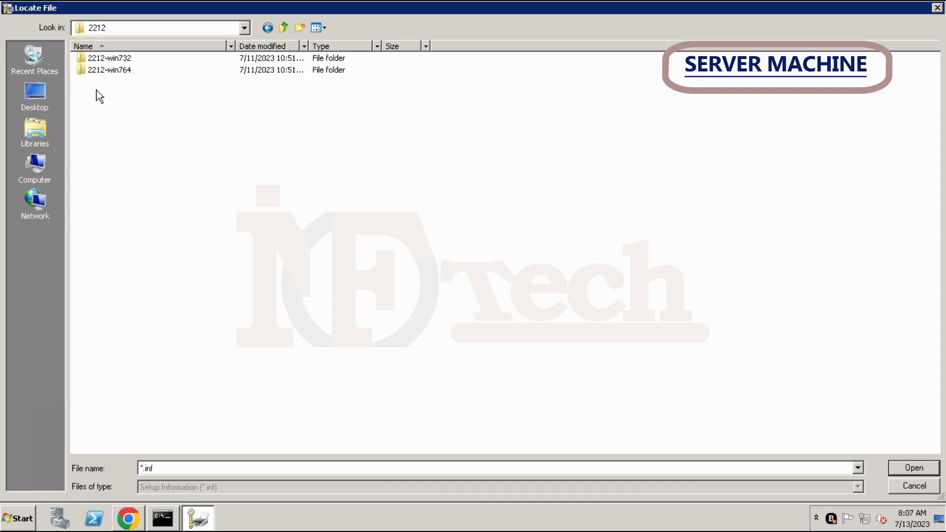
left_click(101, 73)
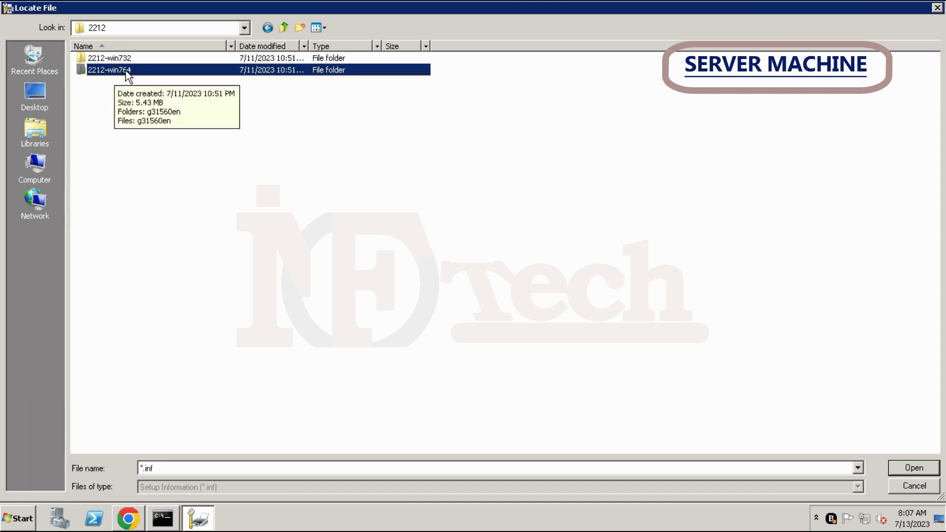
double_click(125, 70)
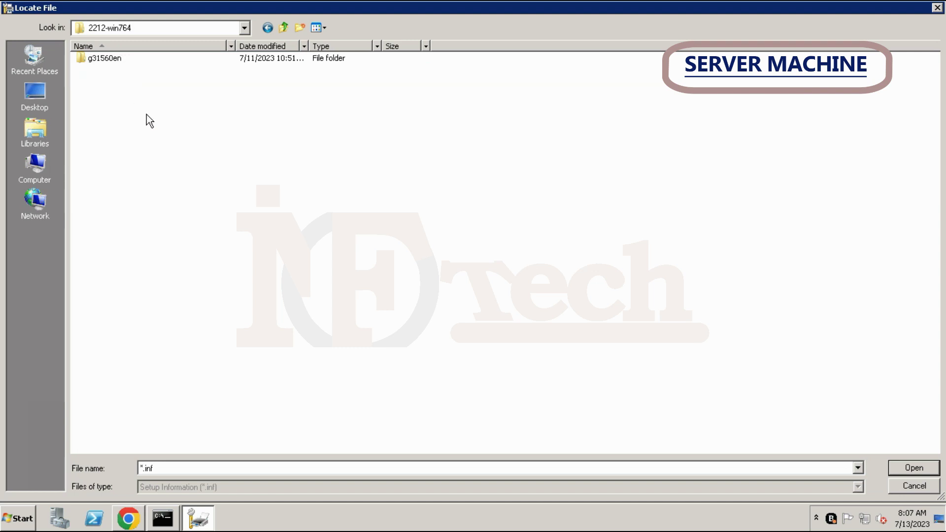
left_click(110, 58)
double_click(99, 57)
double_click(93, 58)
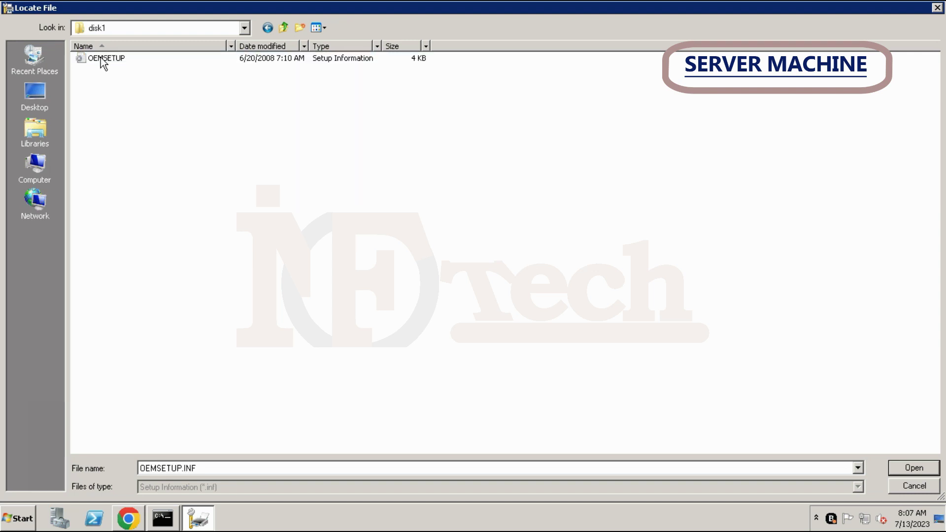
left_click(102, 59)
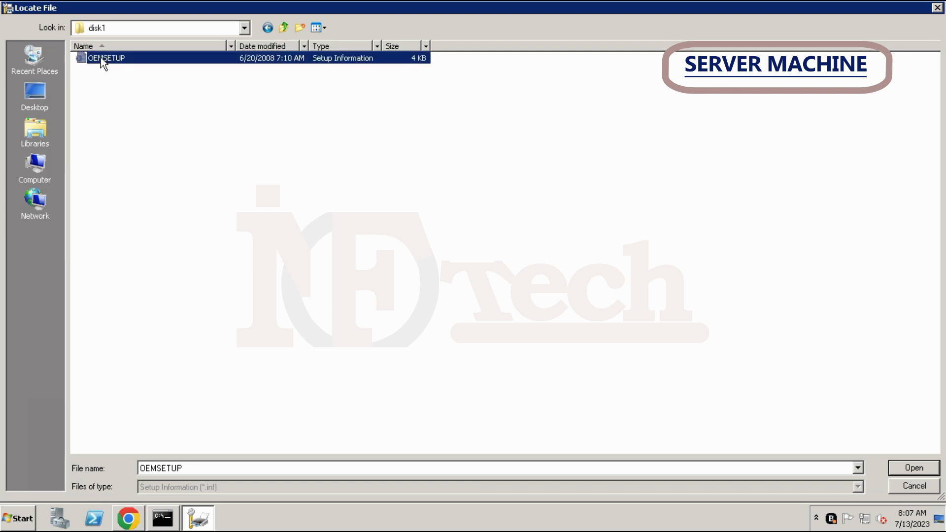
left_click(912, 470)
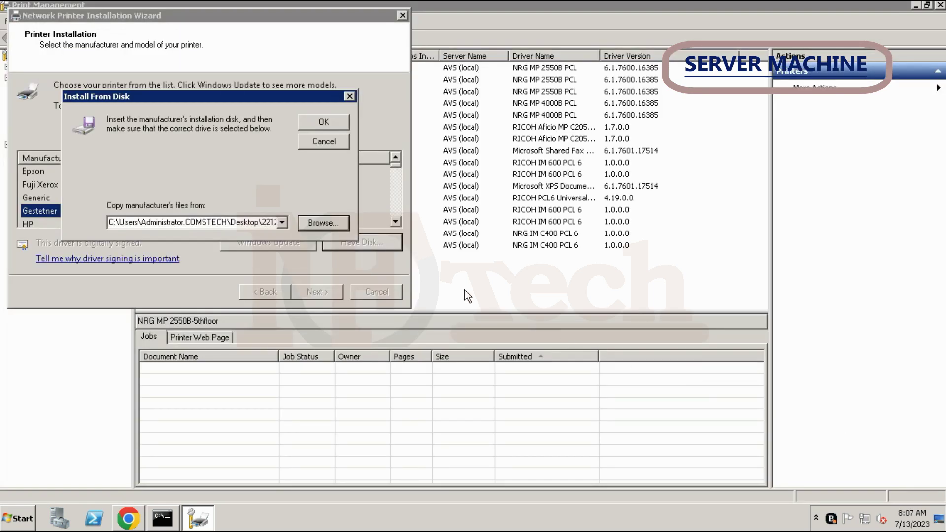
Confirm the driver location and pick the Gestetner 2212 PCL 6 model.
left_click(323, 120)
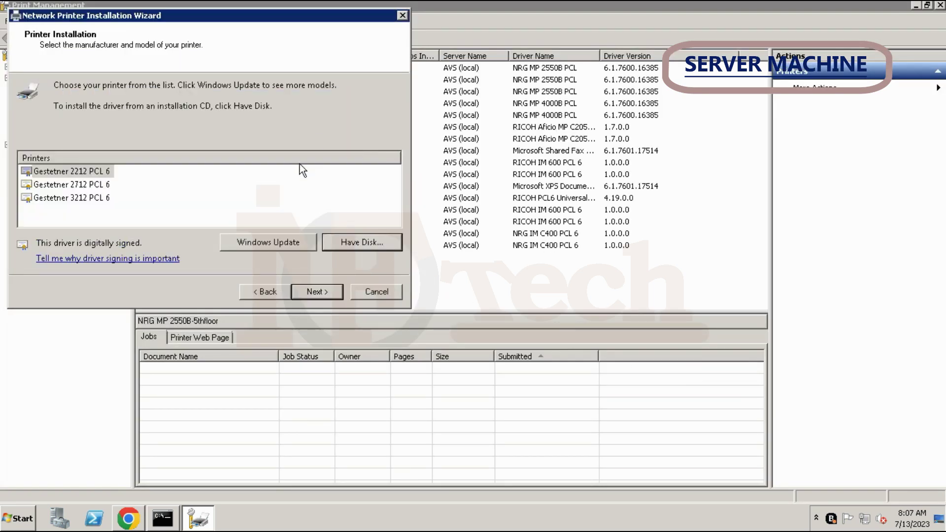
left_click(69, 171)
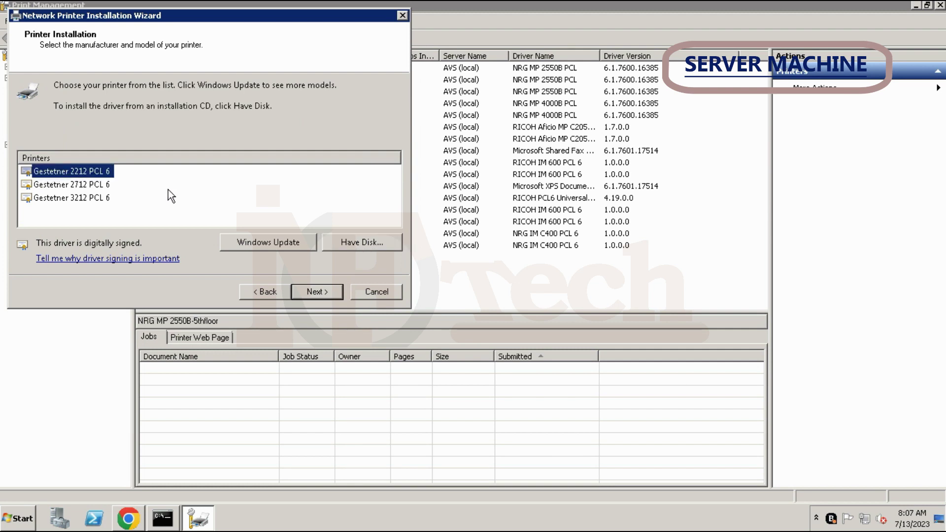
left_click(326, 298)
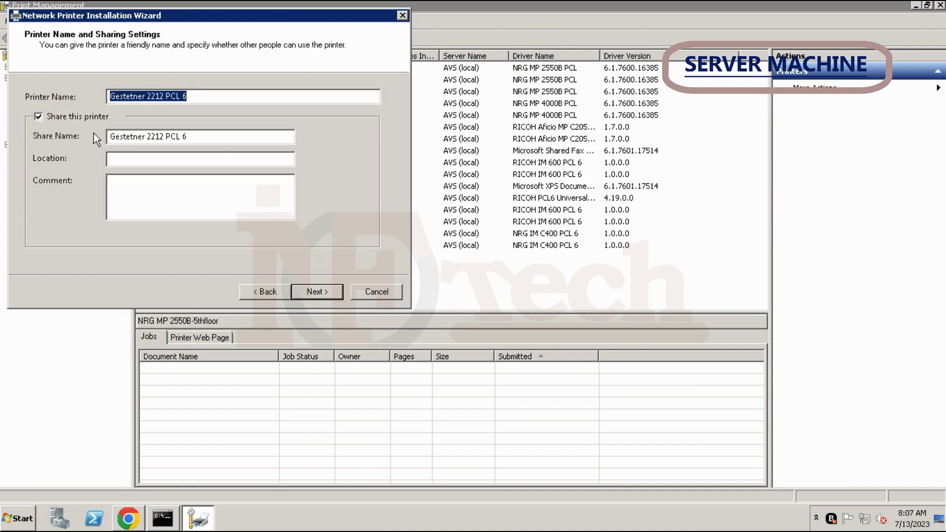
Share the printer as '2212 -4th Flr-PCL 6' with sharing left enabled.
left_click(199, 136)
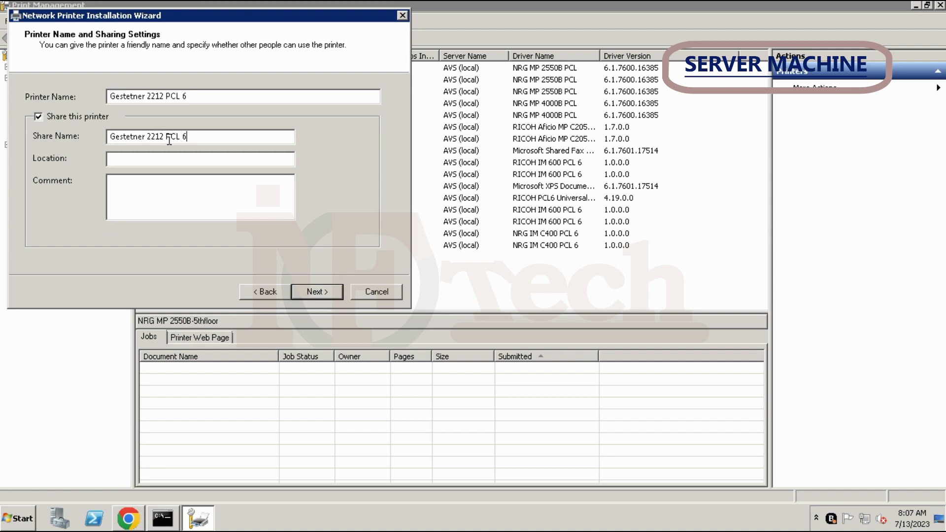
left_click_drag(151, 137, 76, 138)
key("BackSpace")
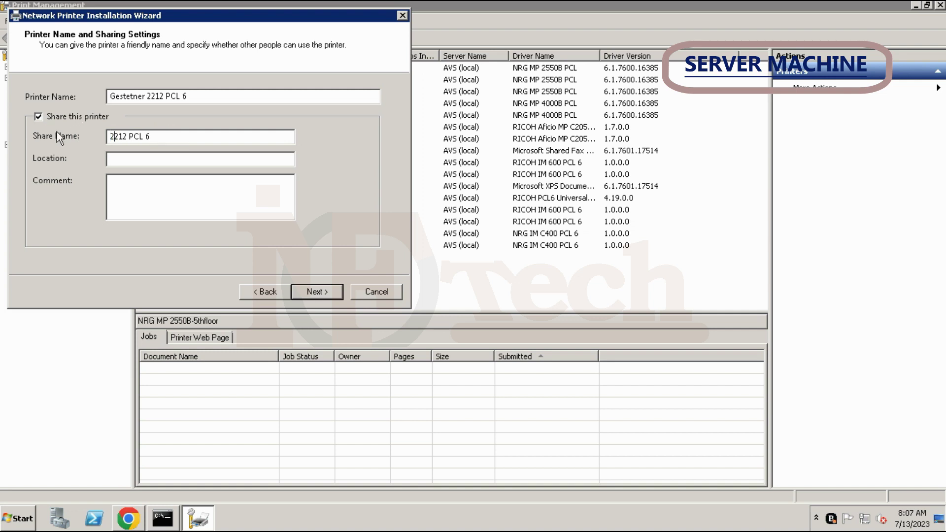
key("Left")
key("Left")
key("Left")
key("Left")
type("-4th Flr-")
left_click(41, 115)
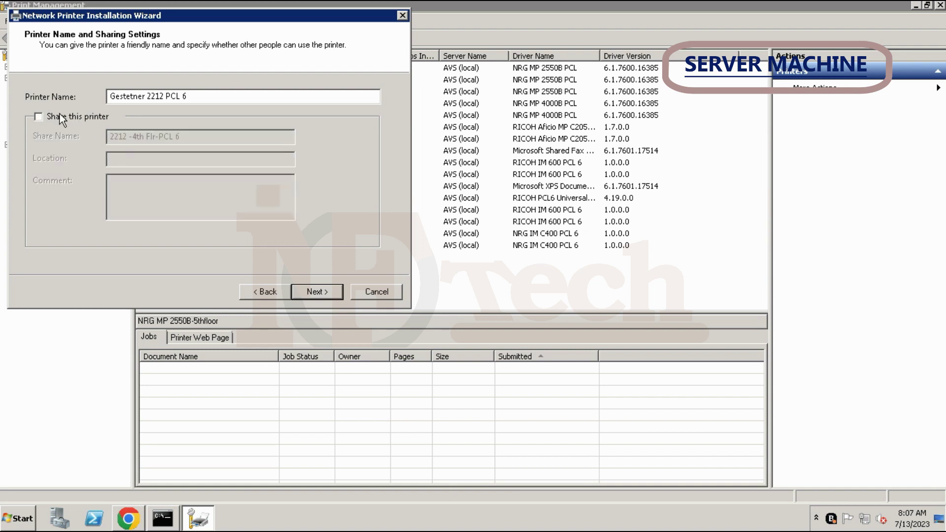
left_click(39, 117)
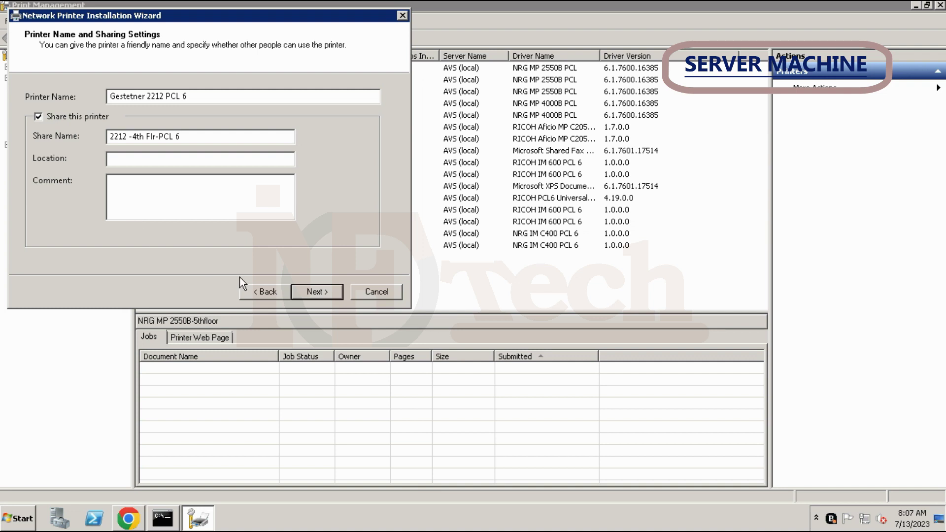
left_click(320, 291)
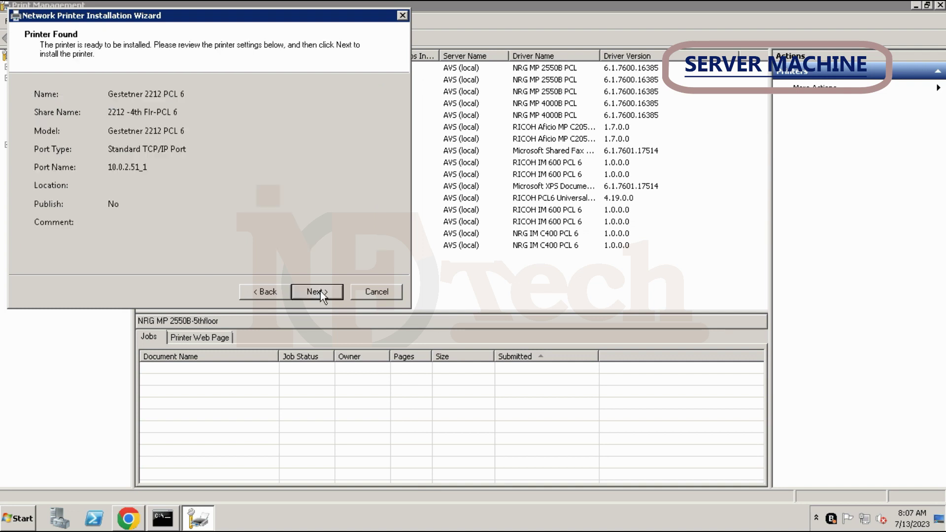
Install the printer with a test page, then select Gestetner 2212 PCL 6 in the Printers list.
left_click(320, 291)
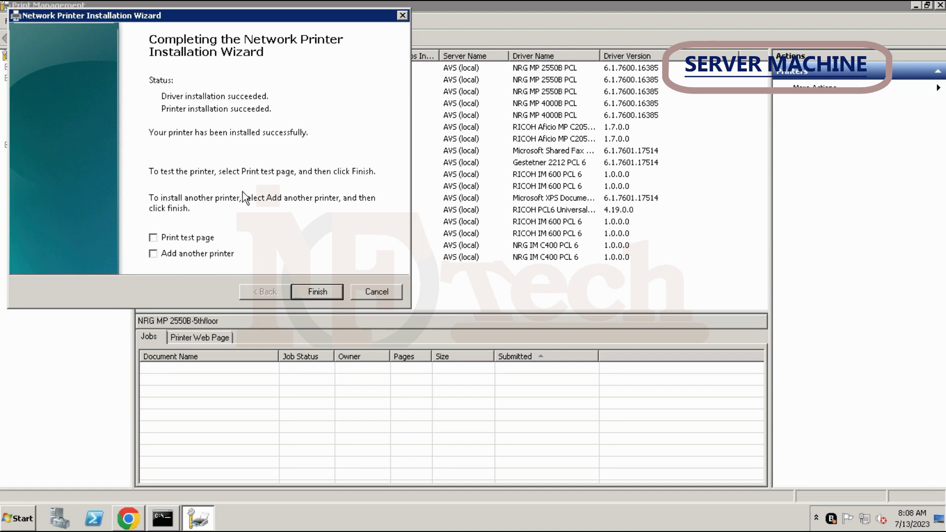
left_click(180, 240)
left_click(324, 295)
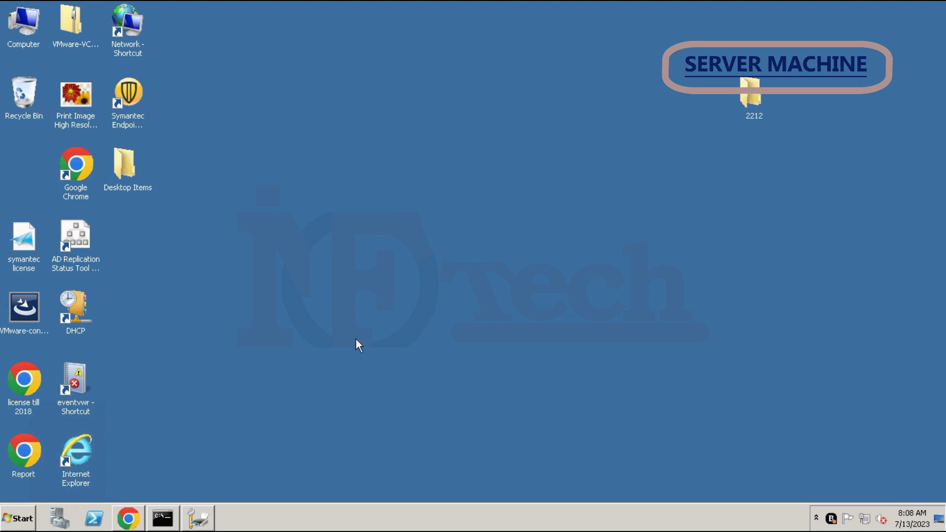
left_click(199, 518)
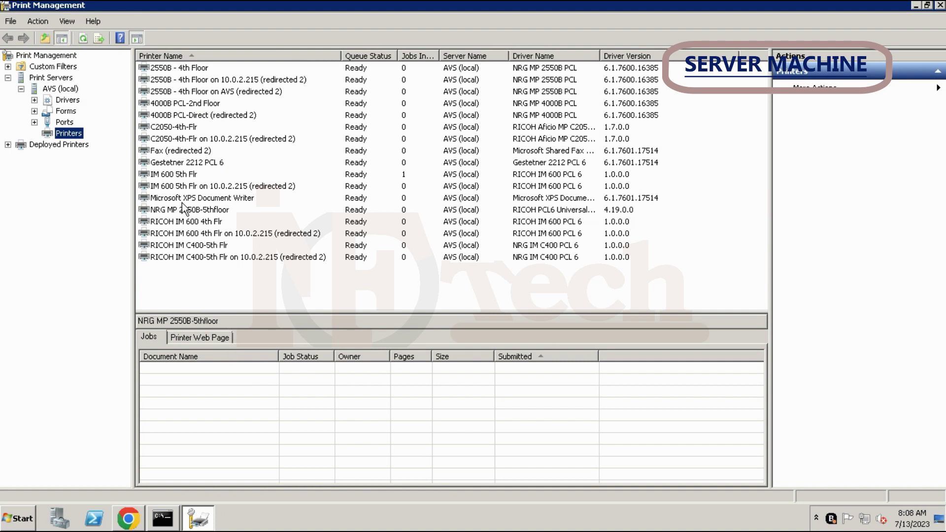
left_click(203, 163)
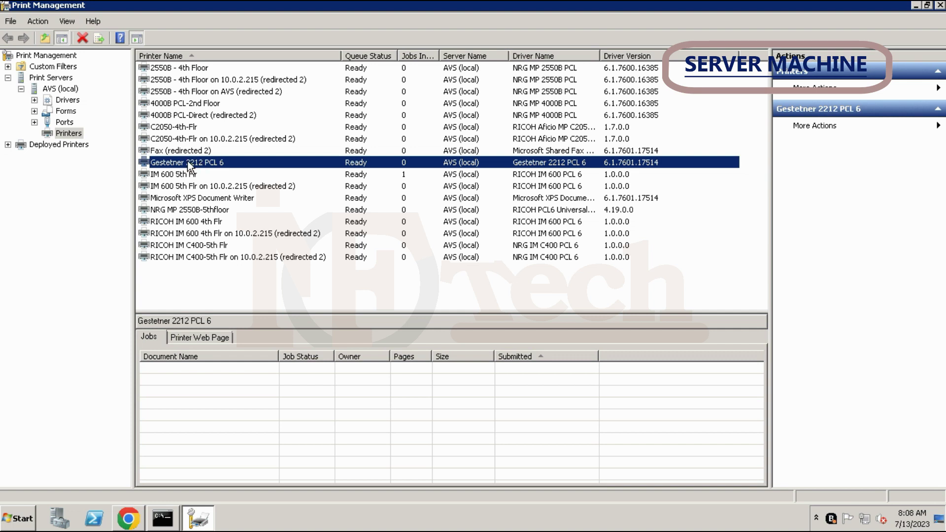
Open the Gestetner 2212 PCL 6 properties' Sharing tab and its Additional Drivers list.
right_click(191, 165)
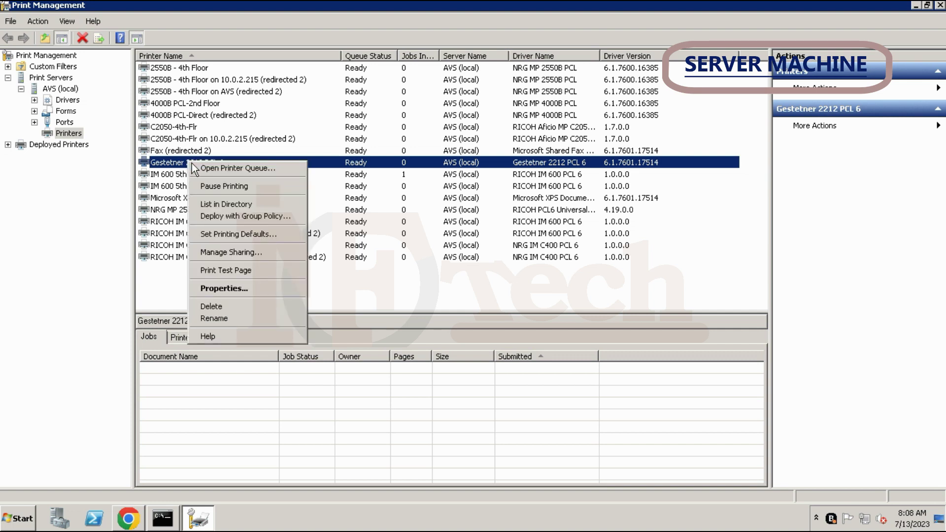
left_click(223, 288)
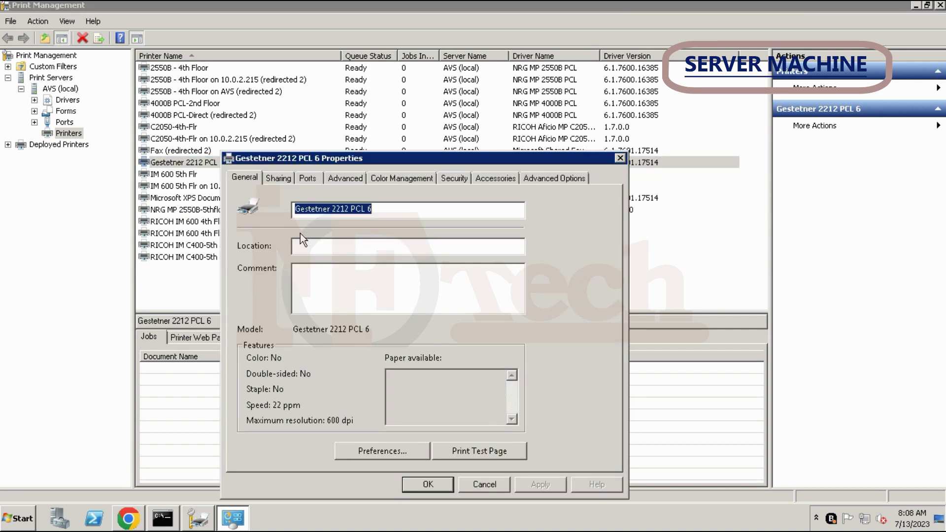
left_click(282, 178)
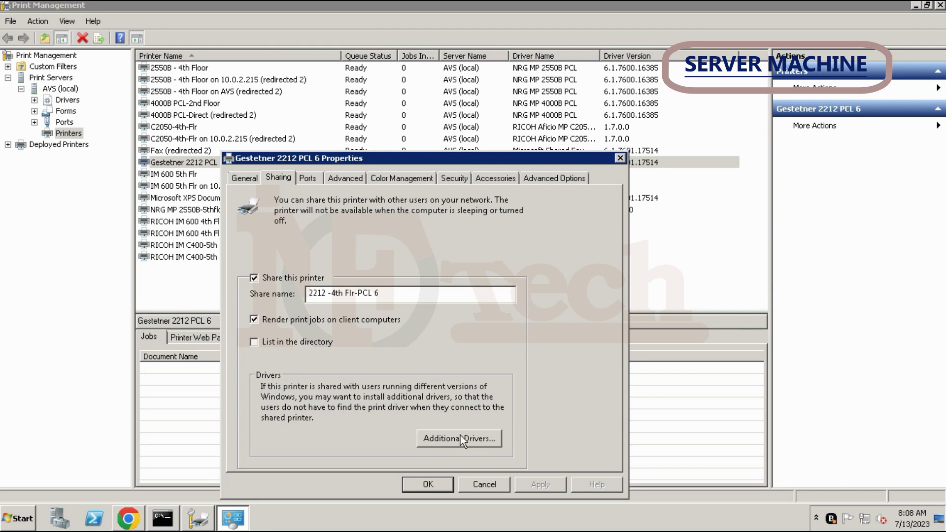
left_click(477, 446)
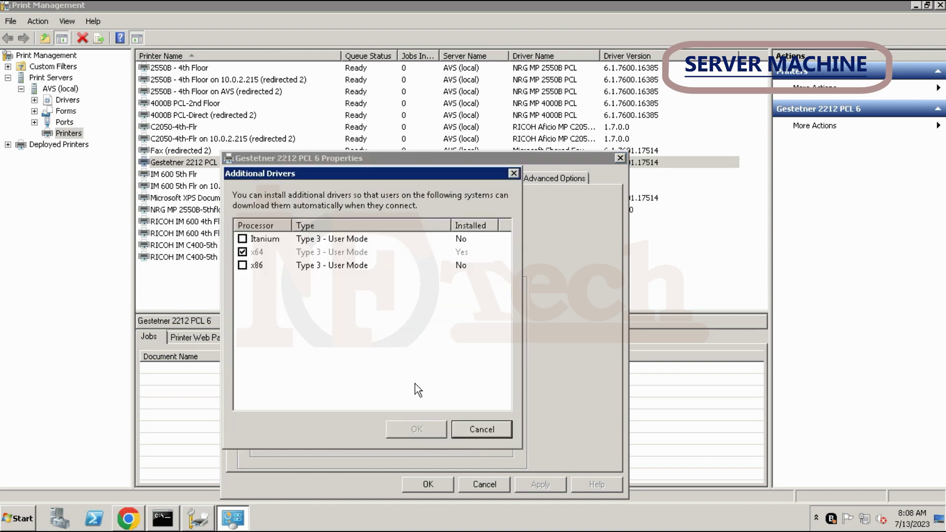
Tick the x86 processor driver and browse for its driver files.
left_click(242, 265)
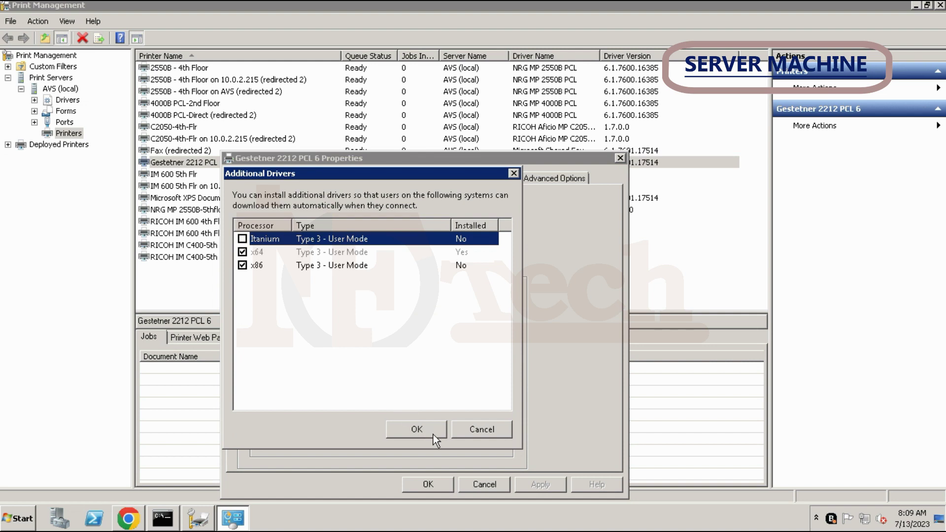
left_click(417, 429)
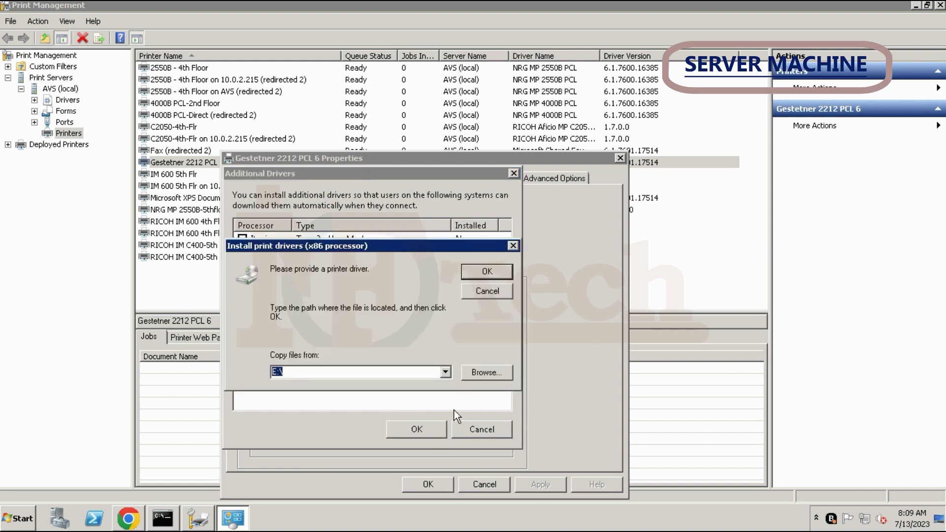
left_click(495, 373)
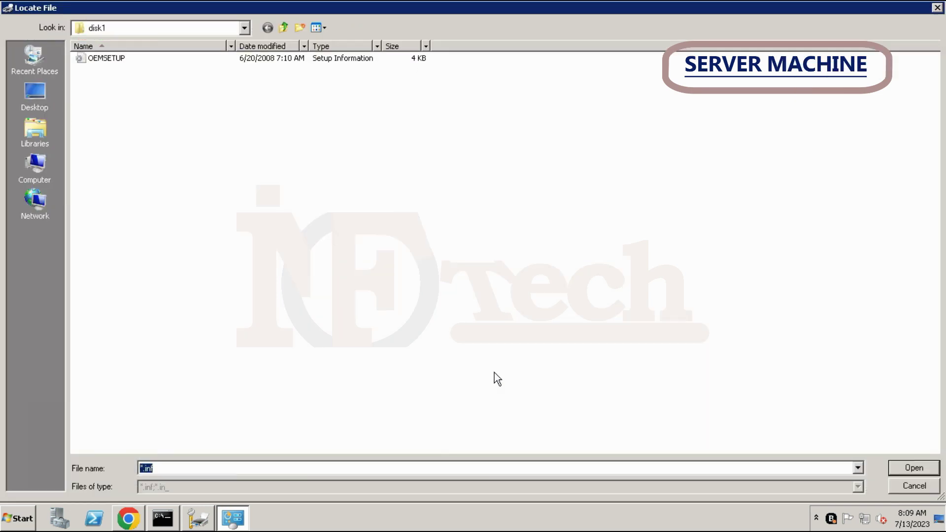
Choose OEMSETUP from the desktop folder 2212\2212-win732\g31570en\disk1.
left_click(35, 94)
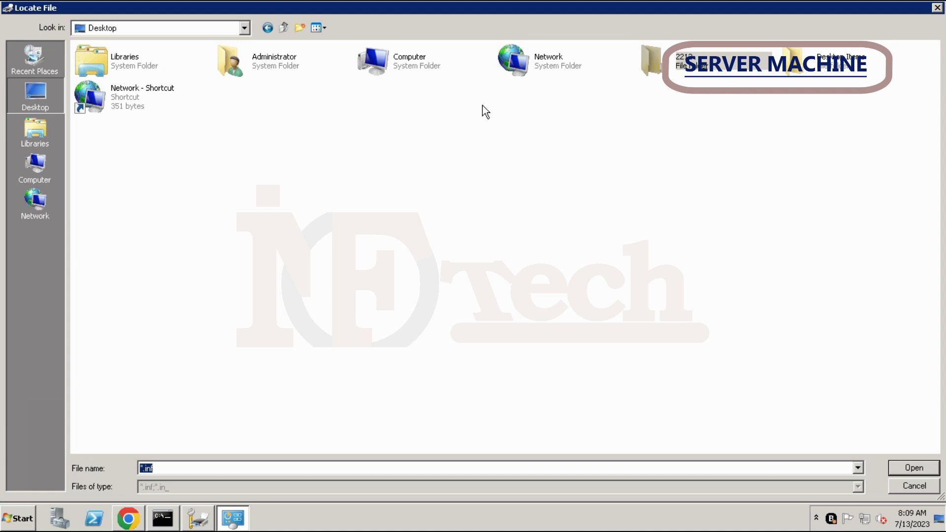
left_click(695, 68)
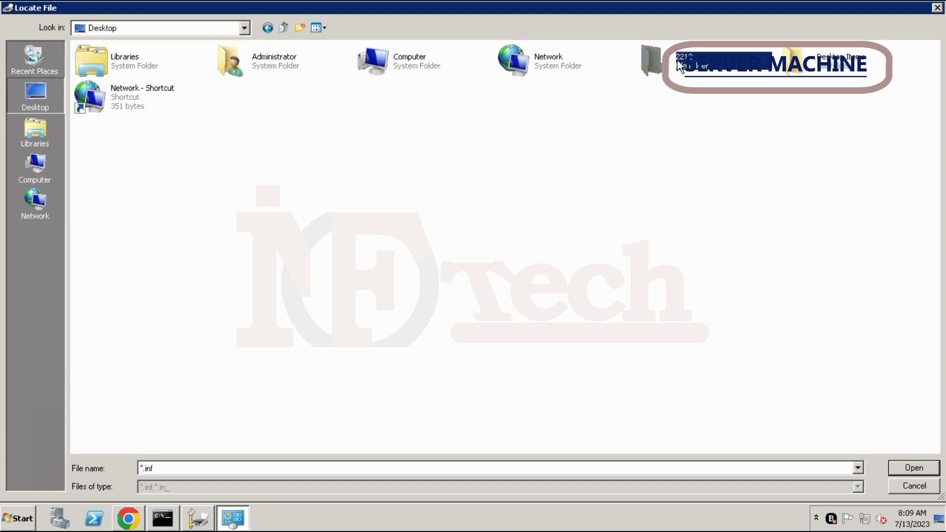
double_click(681, 68)
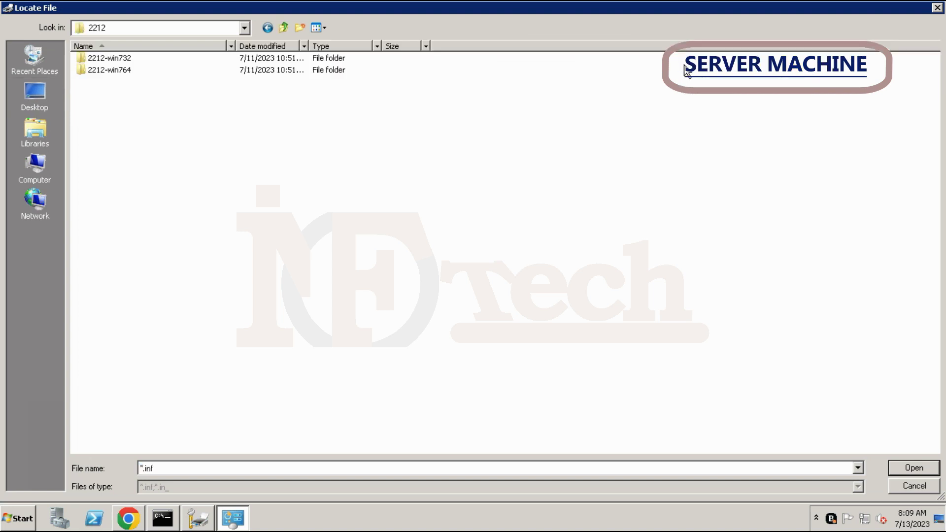
left_click(123, 61)
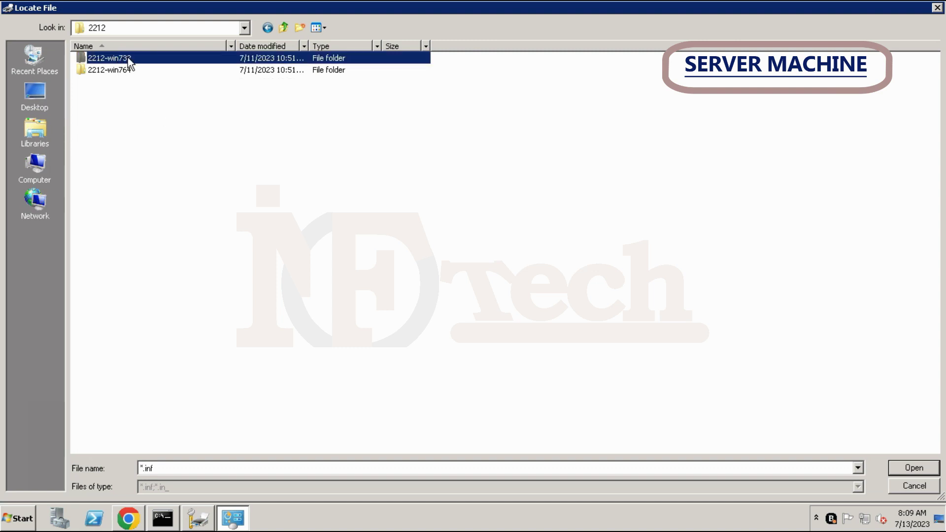
double_click(107, 59)
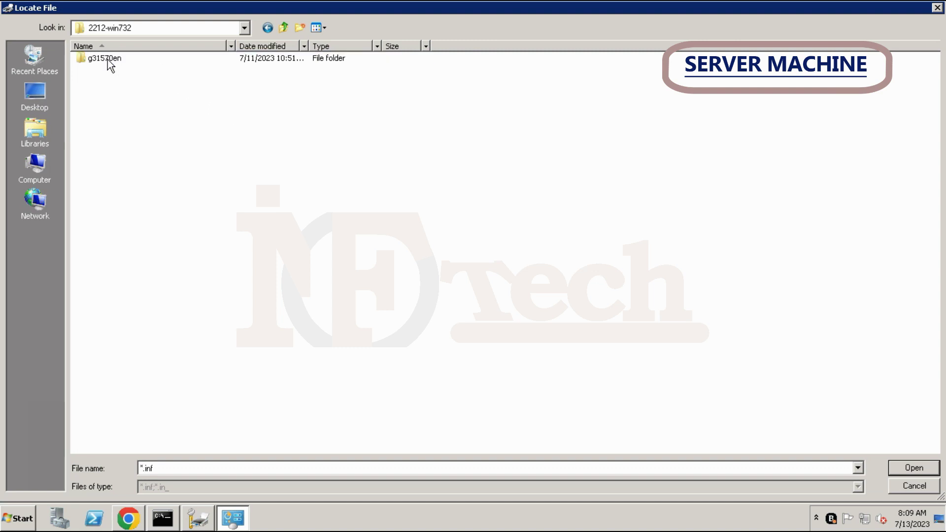
double_click(104, 60)
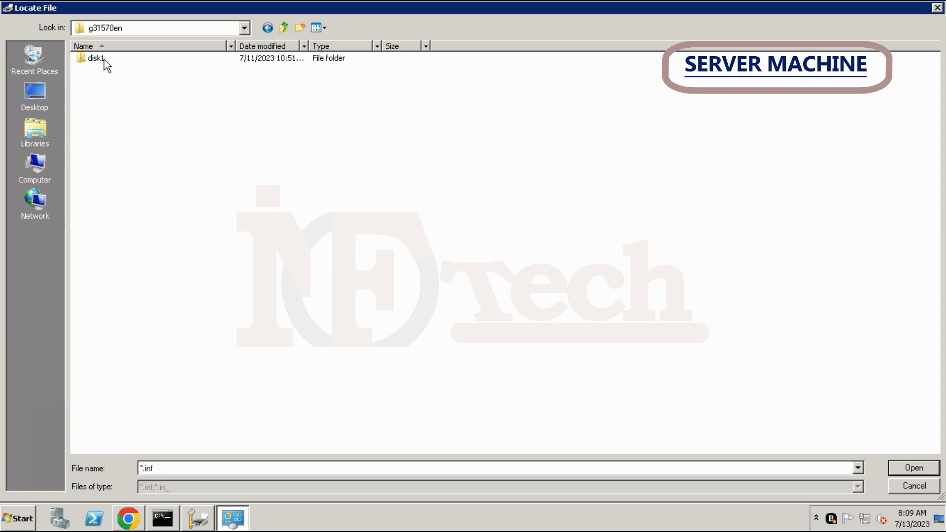
double_click(93, 58)
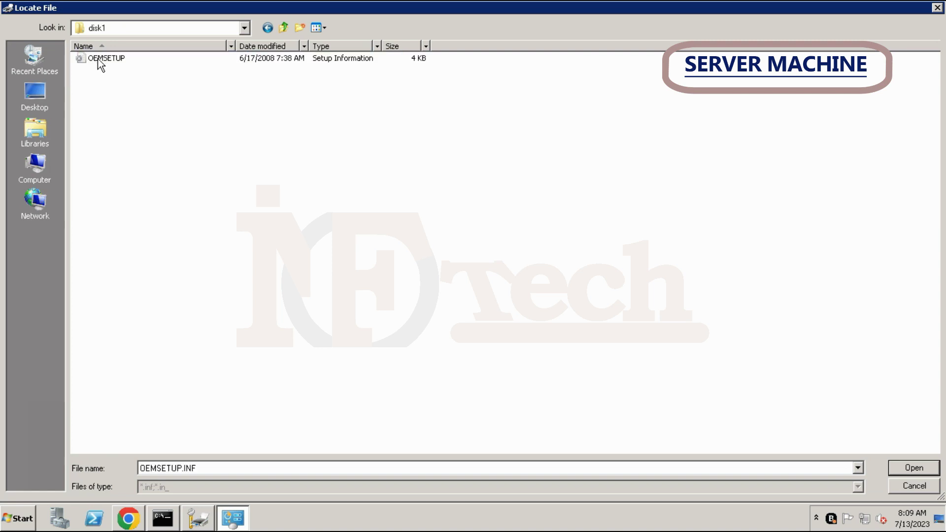
left_click(93, 58)
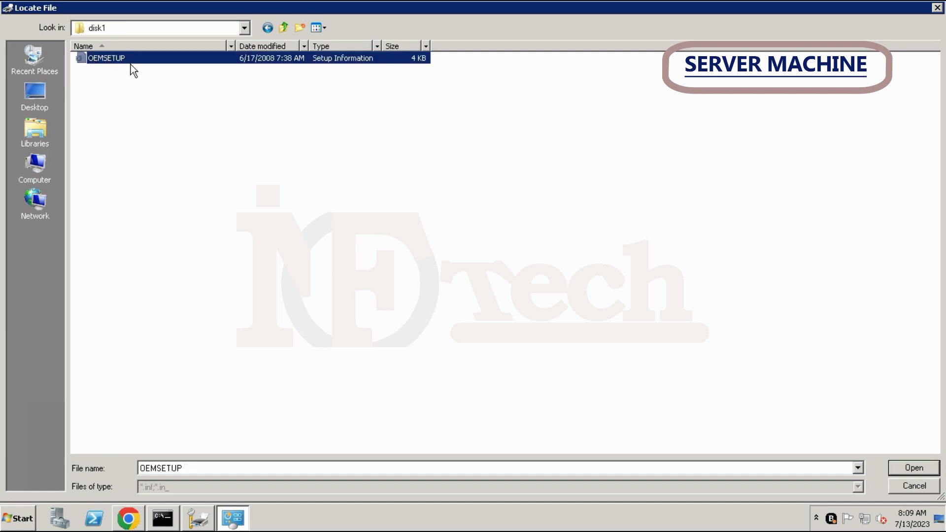
left_click(914, 469)
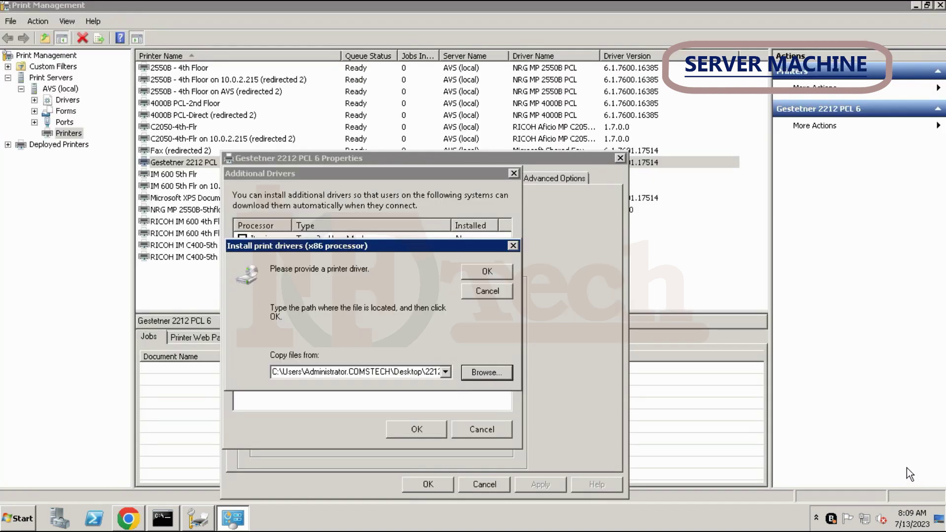
Install the x86 driver, verify x64 and x86 are listed, close properties and minimize the console.
left_click(484, 273)
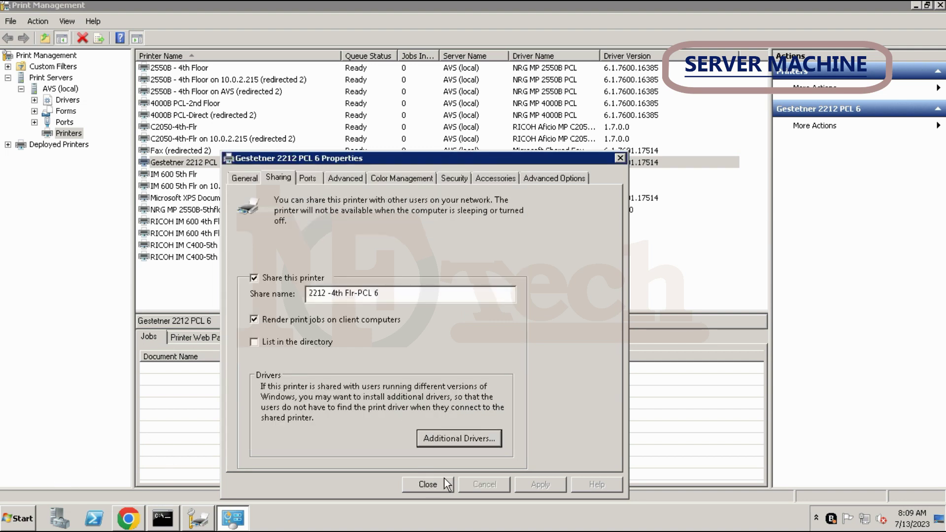
left_click(441, 439)
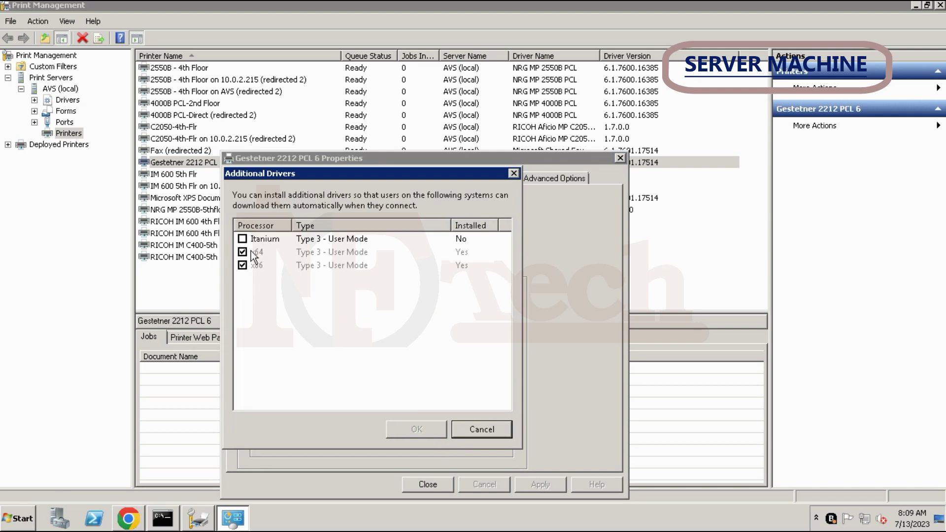
left_click(492, 434)
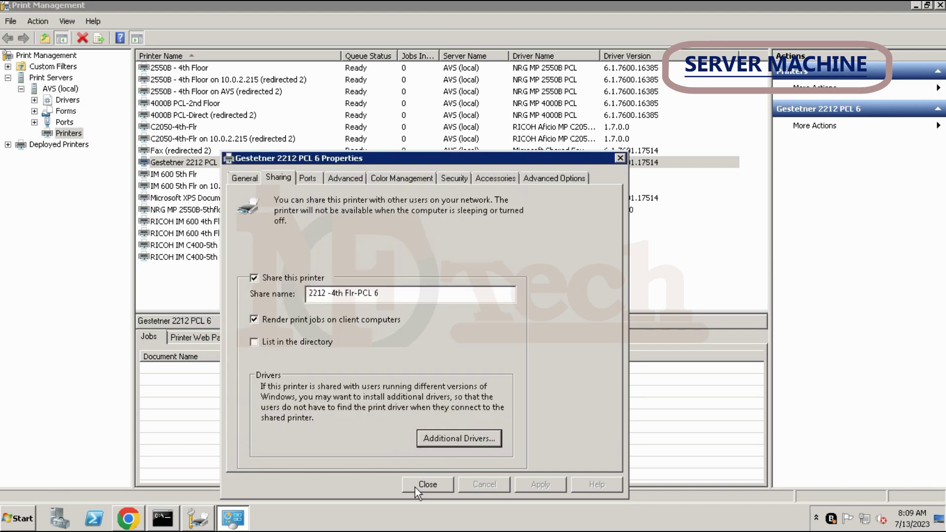
left_click(429, 484)
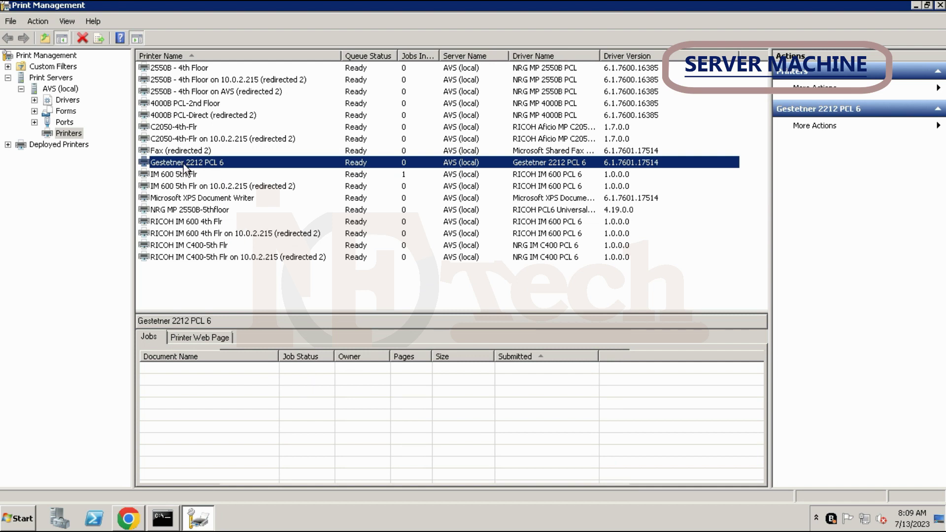
left_click(915, 6)
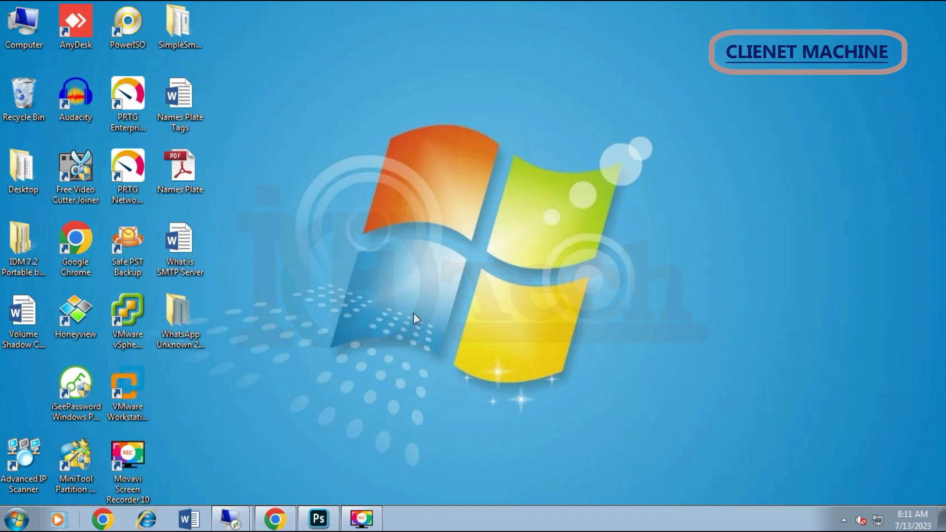
Browse to \\10.0.2.215 in Computer and connect to the 2212 -4th Flr-PCL 6 printer share.
double_click(28, 27)
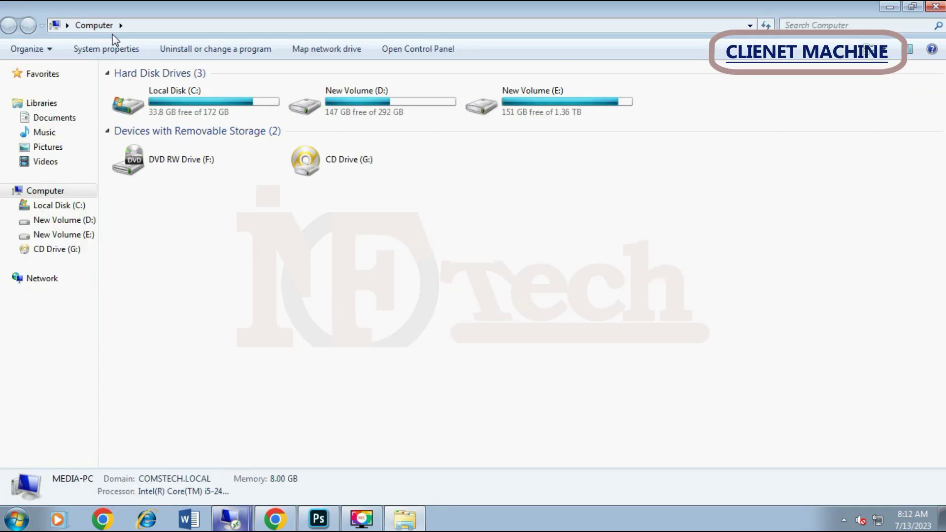
left_click(161, 29)
type("\\")
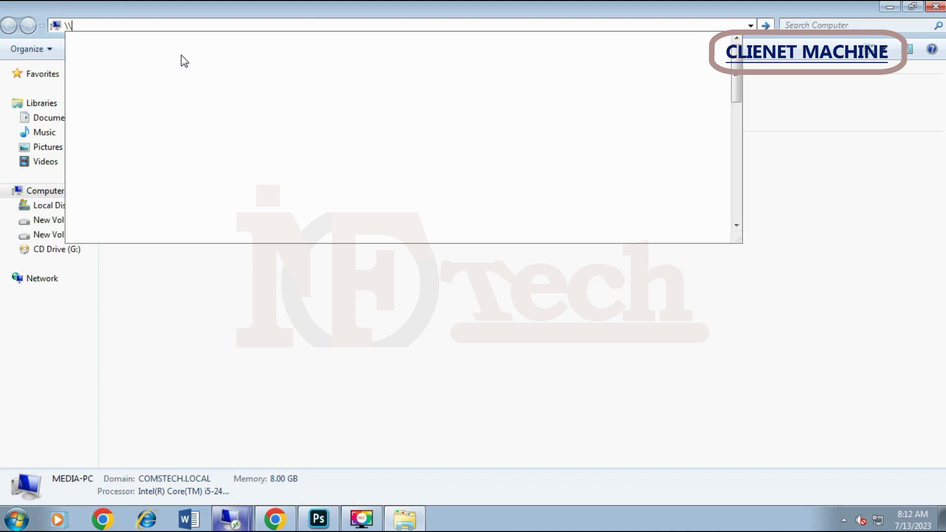
type("10.0.2.215")
key("Return")
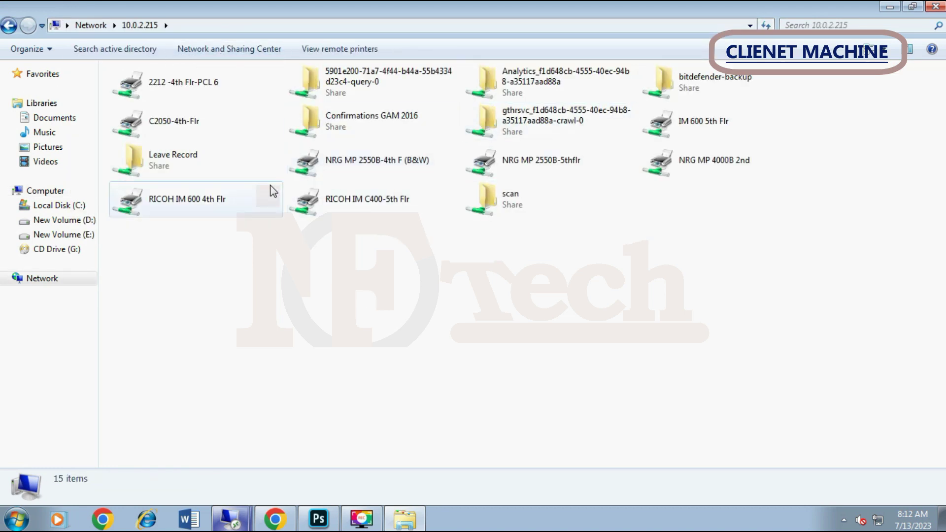
left_click(170, 78)
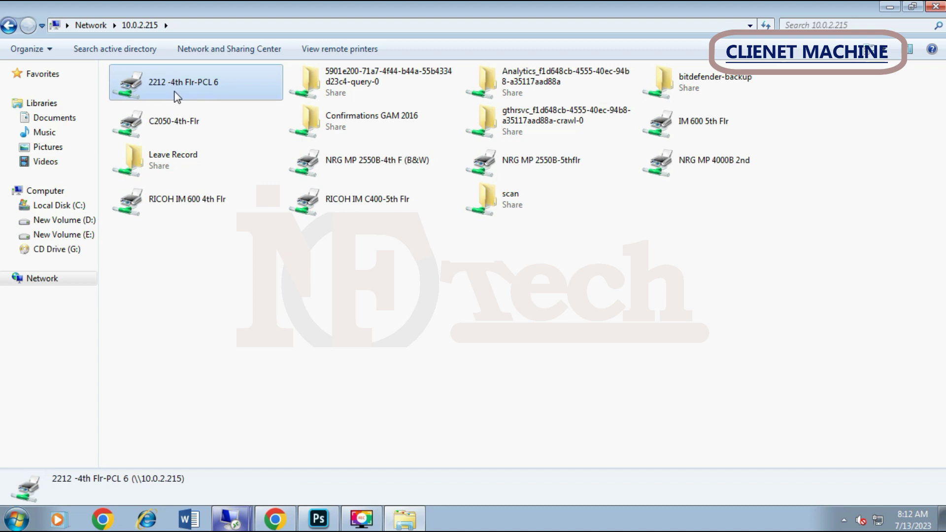
right_click(158, 85)
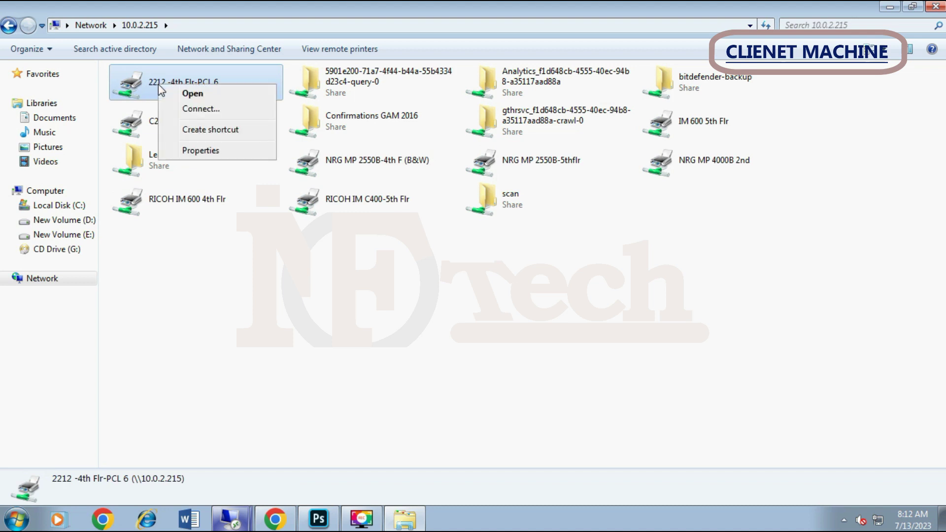
left_click(207, 112)
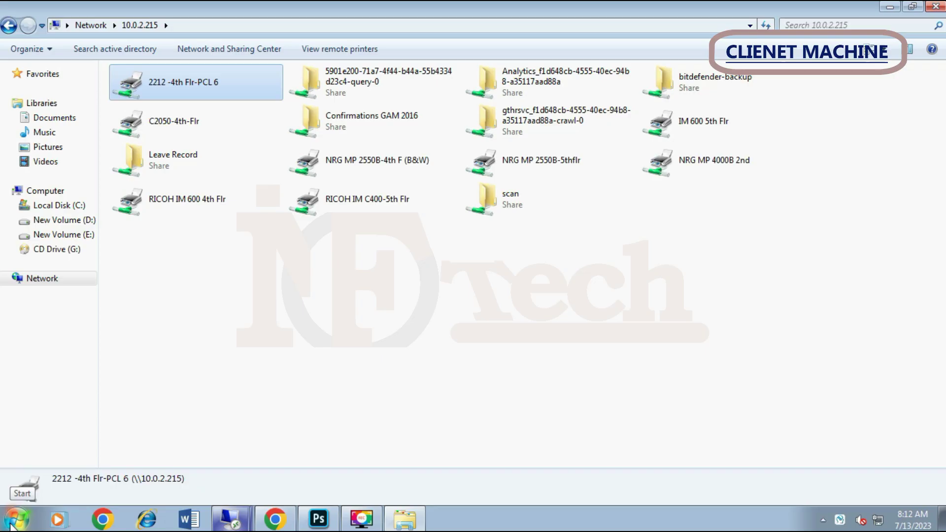
Open Devices and Printers and select Gestetner 2212 PCL 6 on 10.0.2.215.
left_click(17, 518)
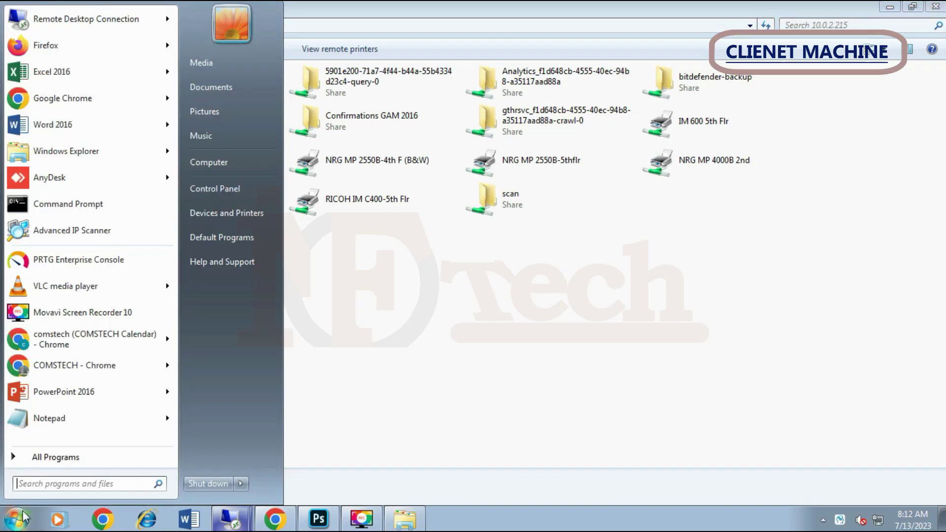
left_click(250, 215)
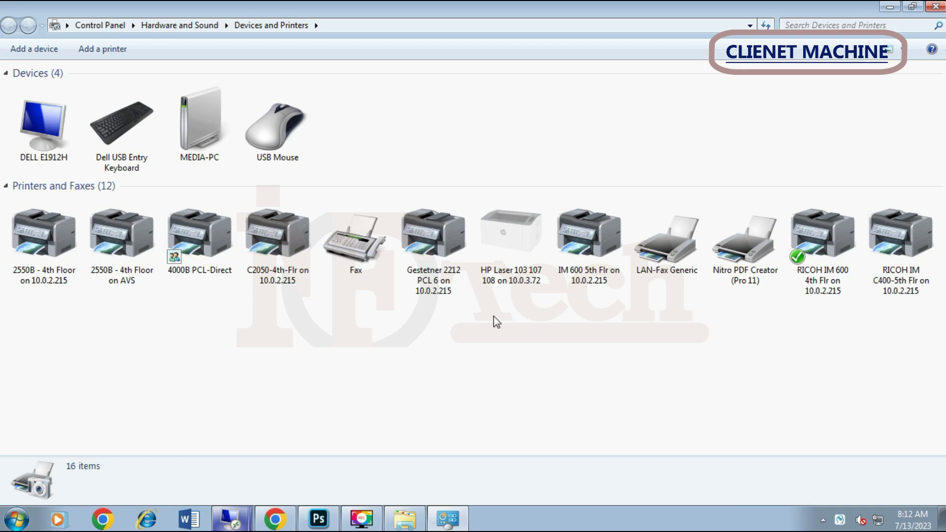
left_click(440, 244)
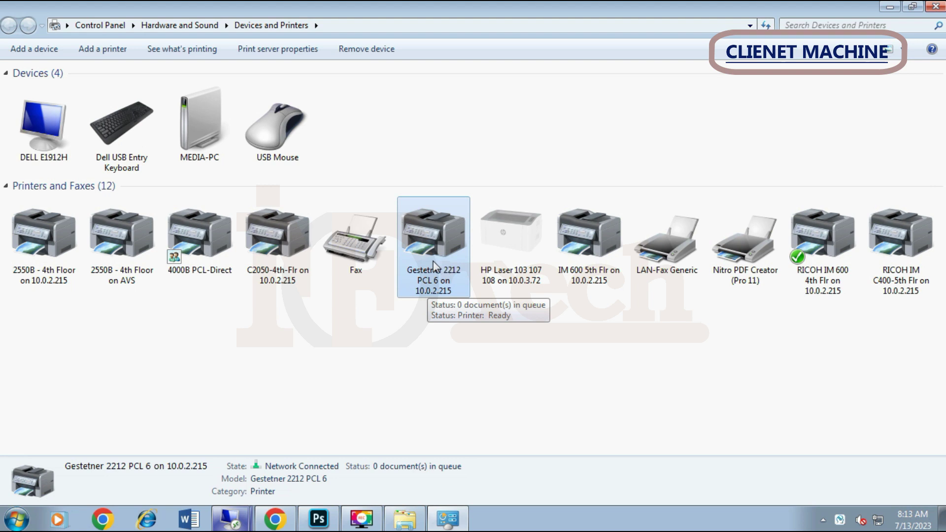
From the Gestetner 2212 PCL 6 printer properties, print a test page, then dismiss the confirmation and close properties.
right_click(432, 261)
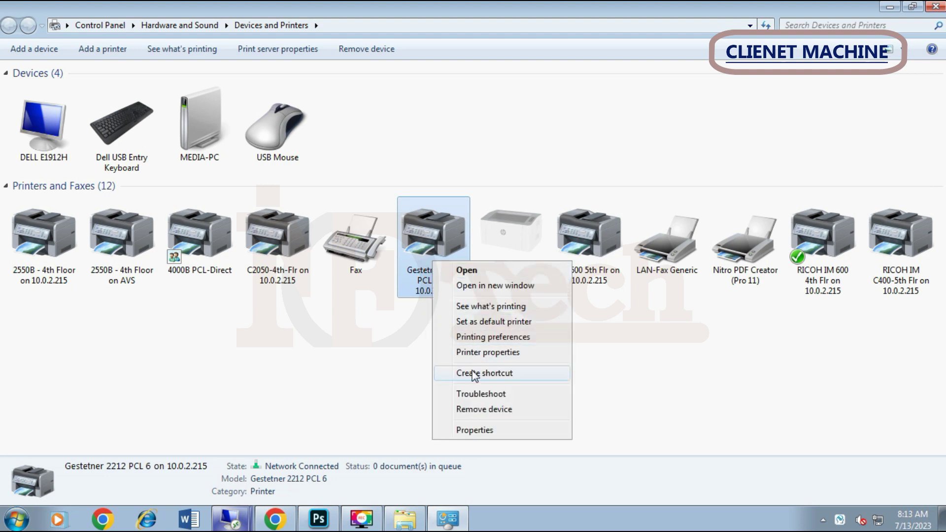
left_click(492, 352)
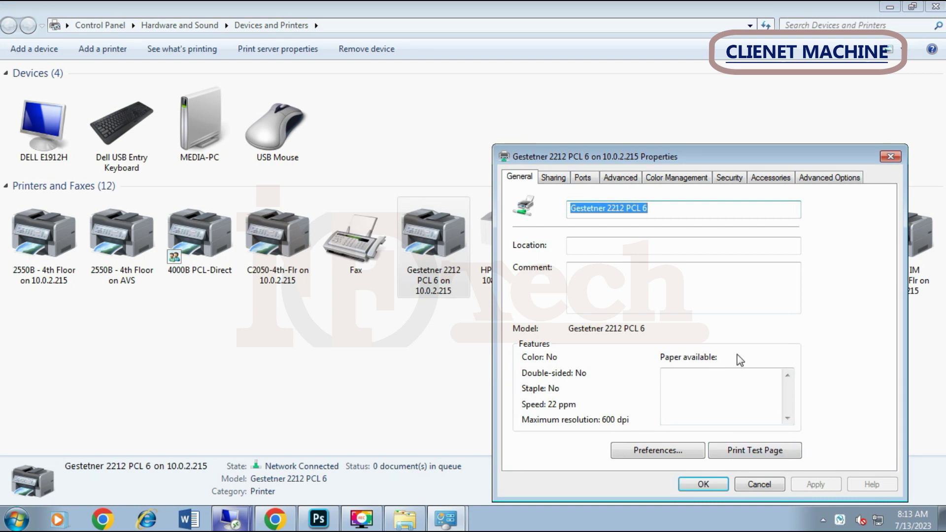
left_click(674, 209)
left_click_drag(676, 208, 539, 204)
left_click(673, 209)
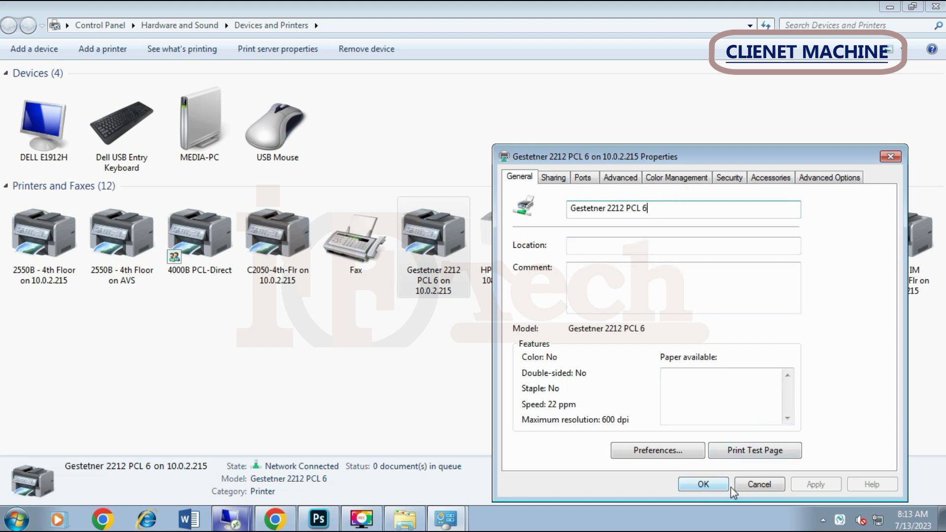
left_click(766, 456)
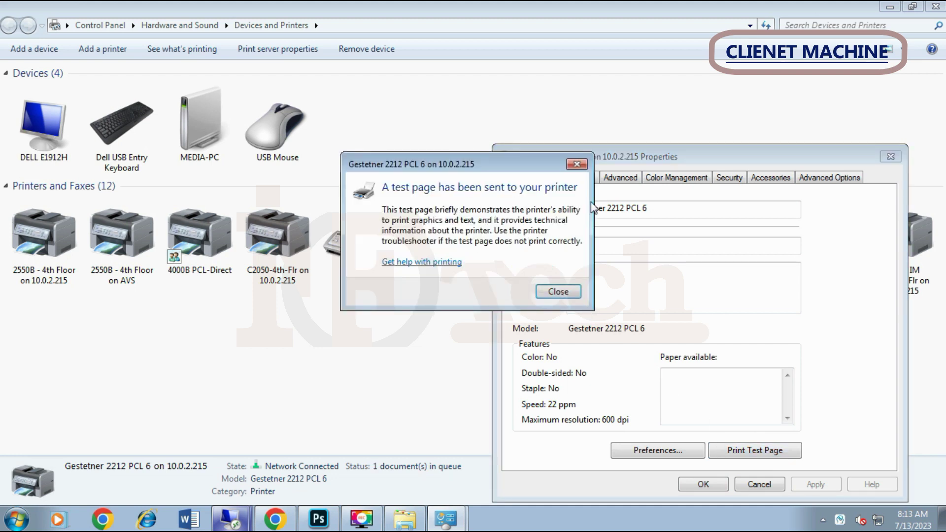
left_click(561, 292)
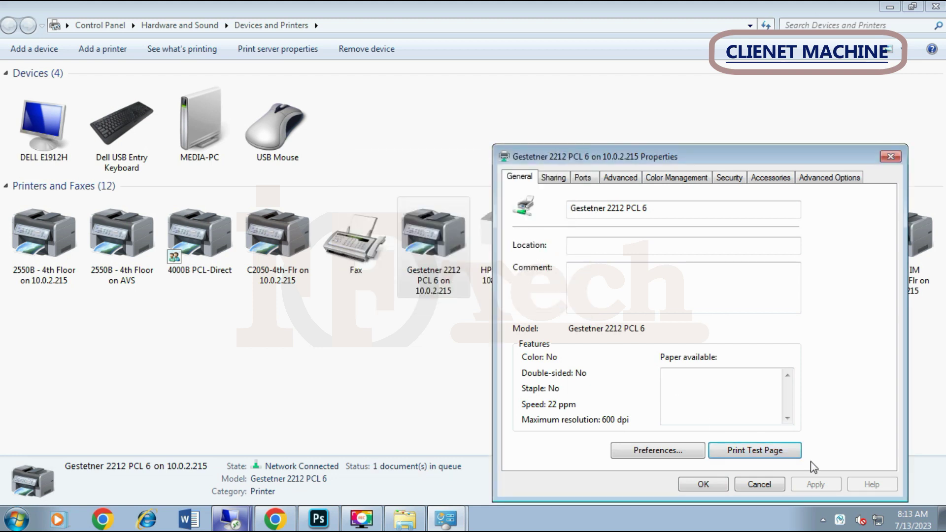
left_click(704, 484)
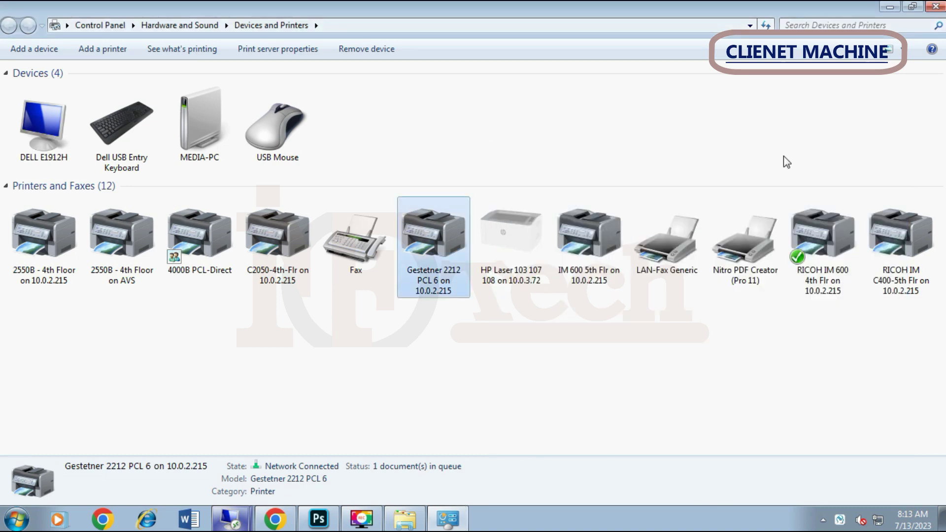